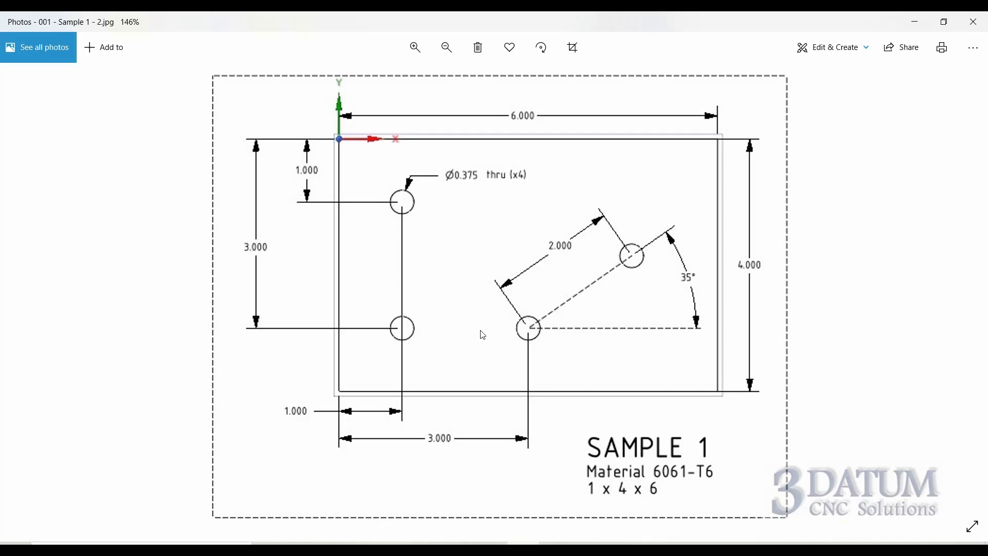
# Step: Review the Sample 1 drawing of the 6 x 4 plate with four 0.375 holes in Photos
pyautogui.click(636, 254)
# Step: Create a new part file named Sample 1 without saving changes to Untitled.vnc
pyautogui.hotkey('alt', 'Tab')
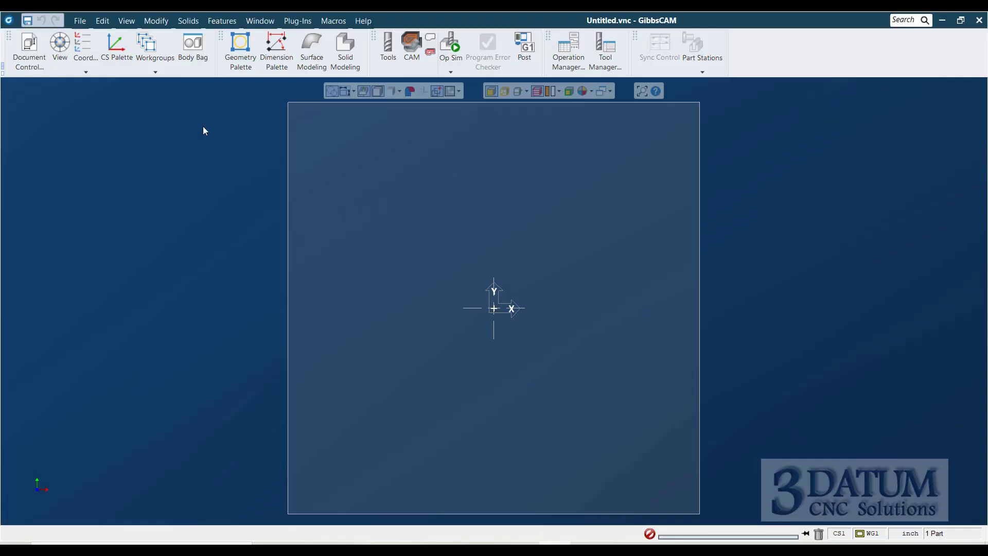
pyautogui.click(32, 48)
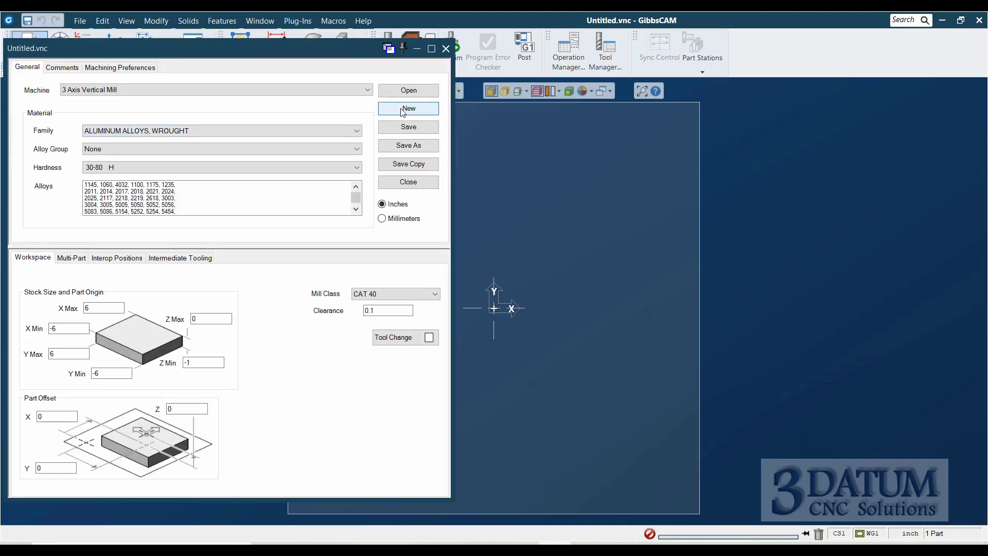
pyautogui.click(408, 109)
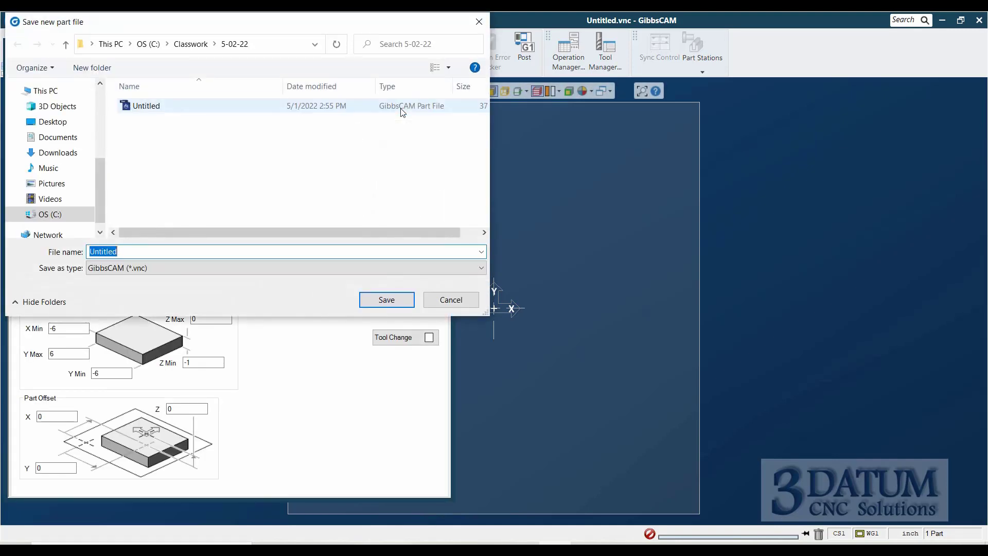
pyautogui.write('Sample 1')
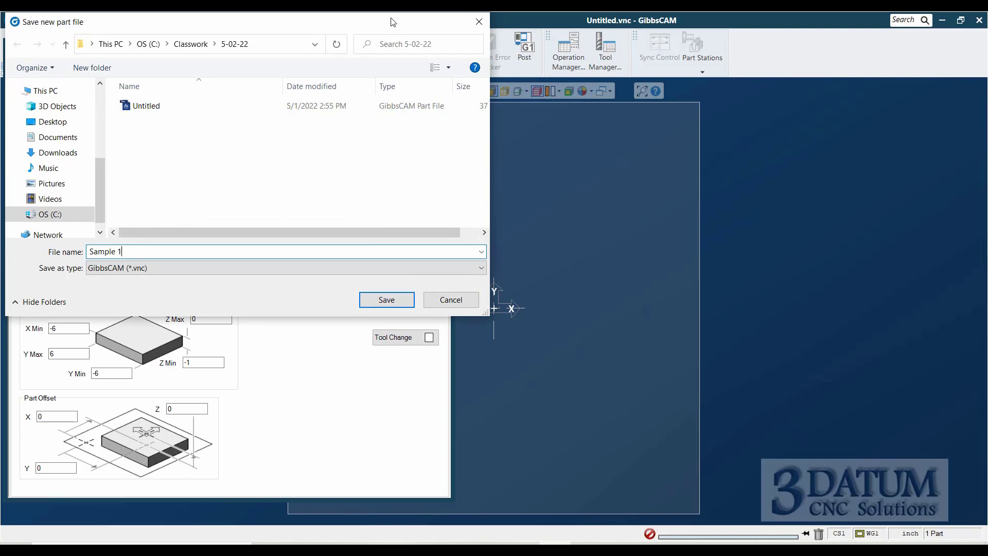
pyautogui.press('Return')
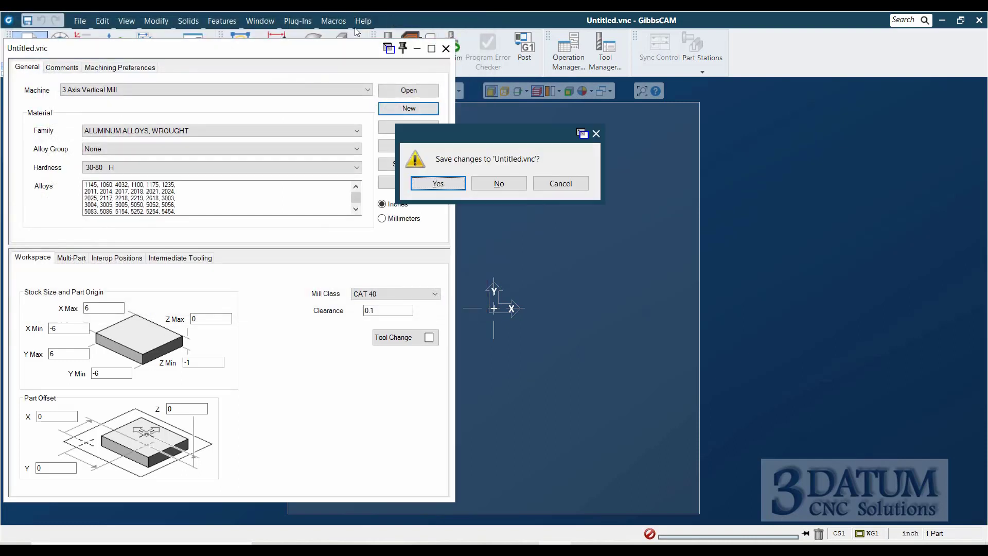
pyautogui.click(499, 186)
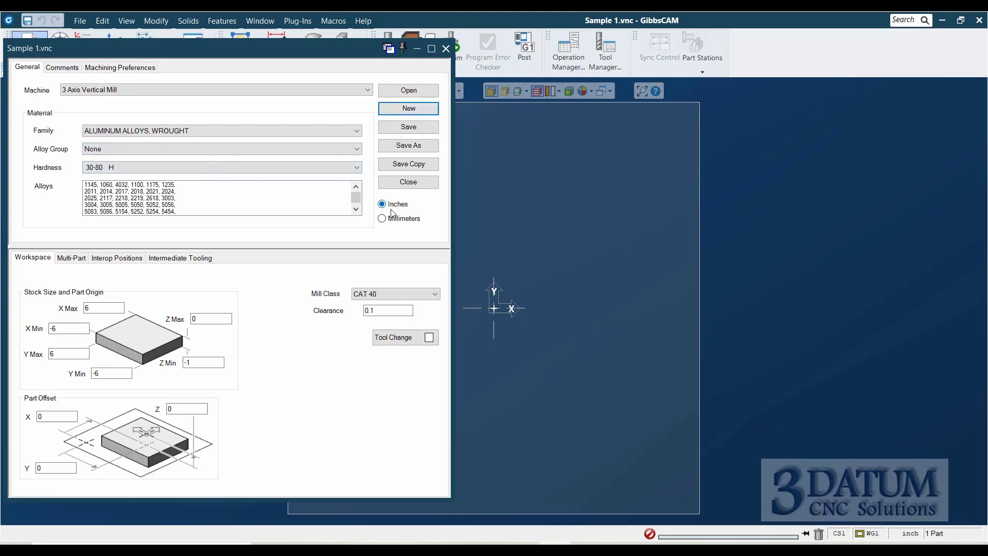
# Step: Set stock limits to X 0 to 6, Y -4 to 0, Z -1 to 0
pyautogui.click(104, 308)
pyautogui.doubleClick(104, 307)
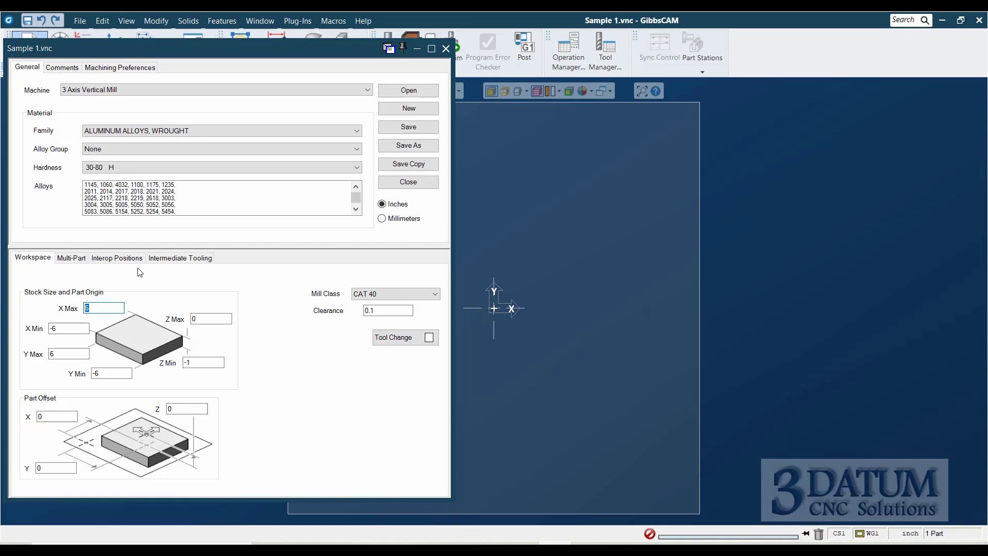
pyautogui.press('Tab')
pyautogui.write('0')
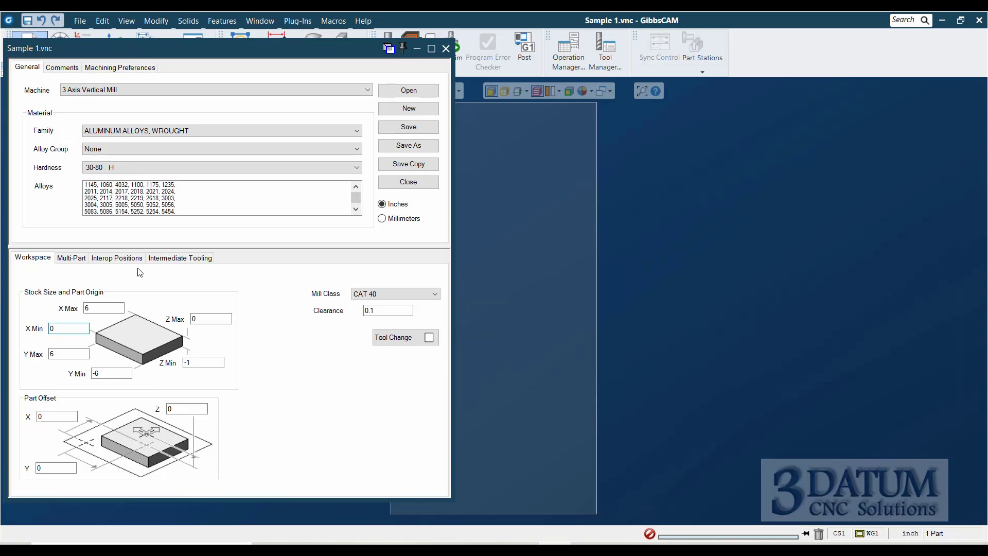
pyautogui.press('Tab')
pyautogui.write('0')
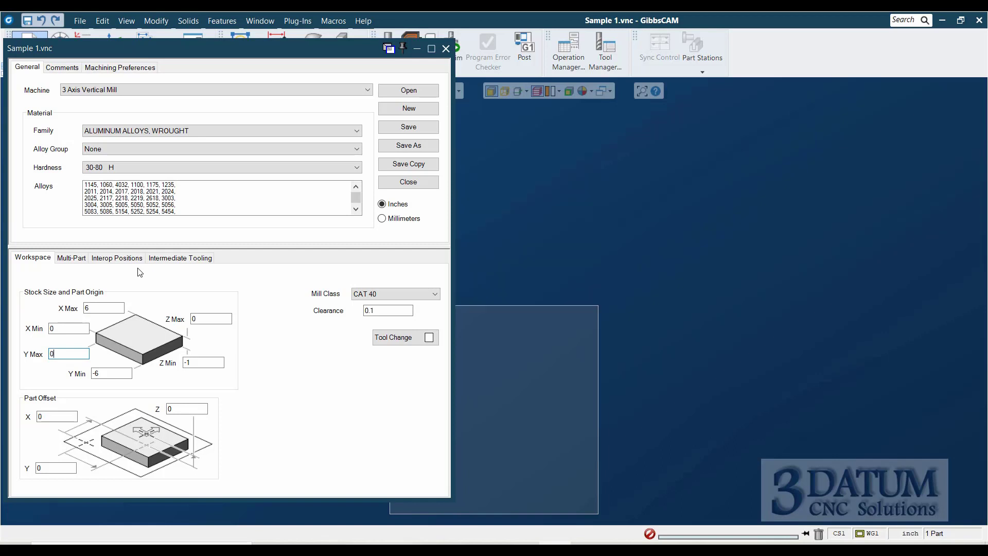
pyautogui.press('Tab')
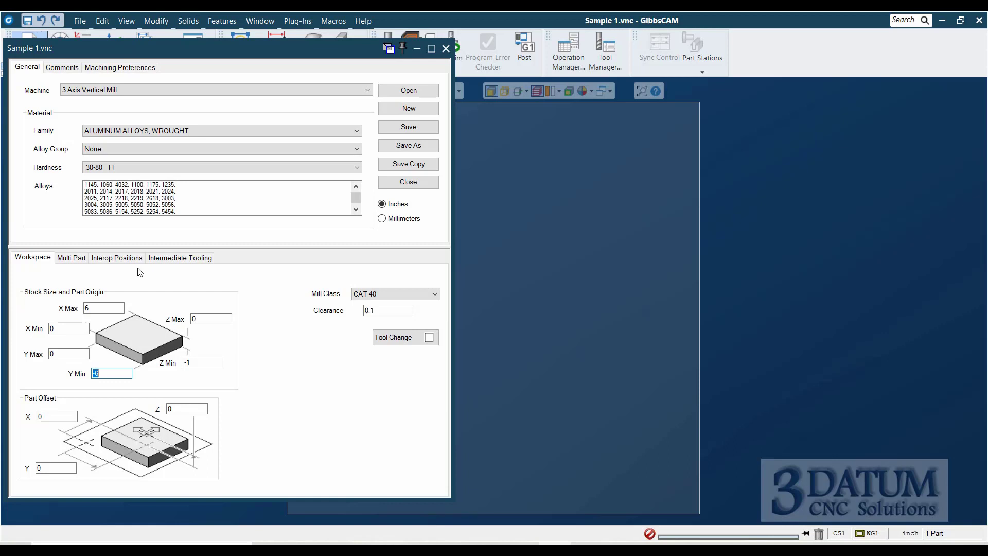
pyautogui.write('-4')
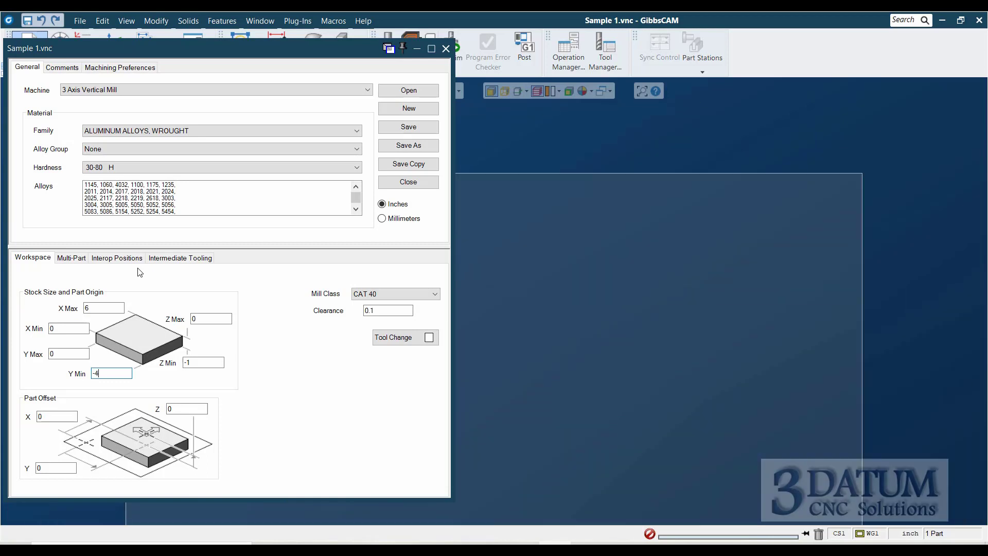
pyautogui.press('Tab')
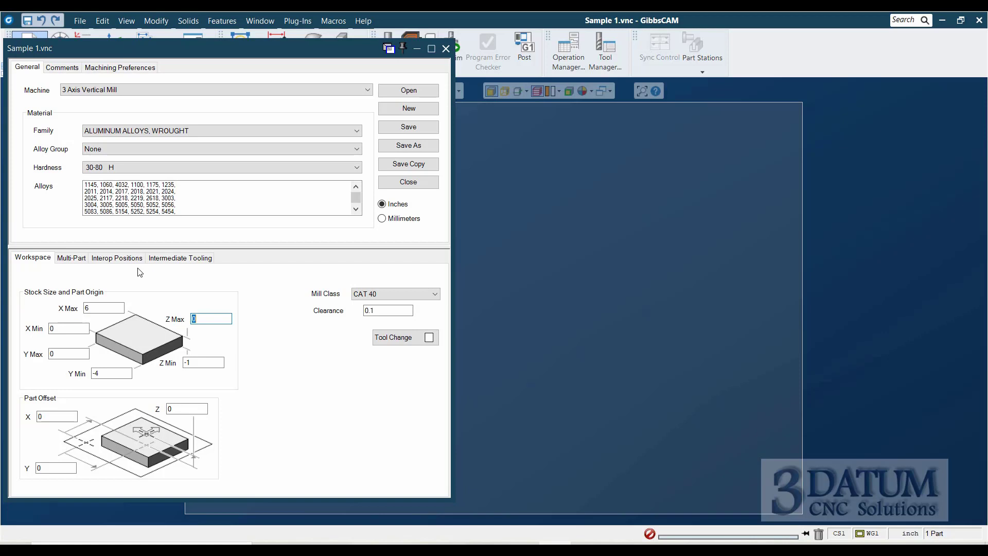
pyautogui.press('Tab')
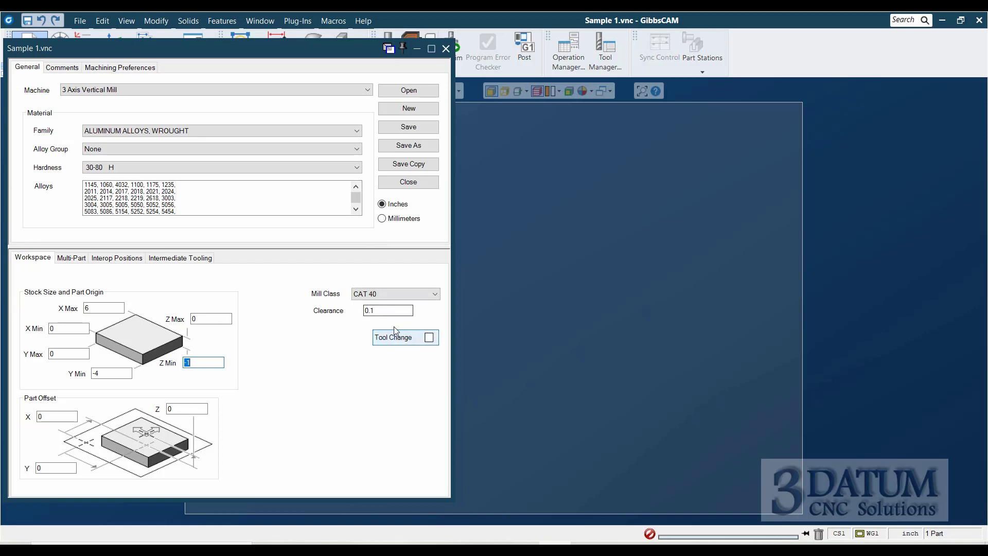
# Step: Confirm 0.1 clearance and CAT 40 mill class, then save and close Document Control
pyautogui.click(381, 311)
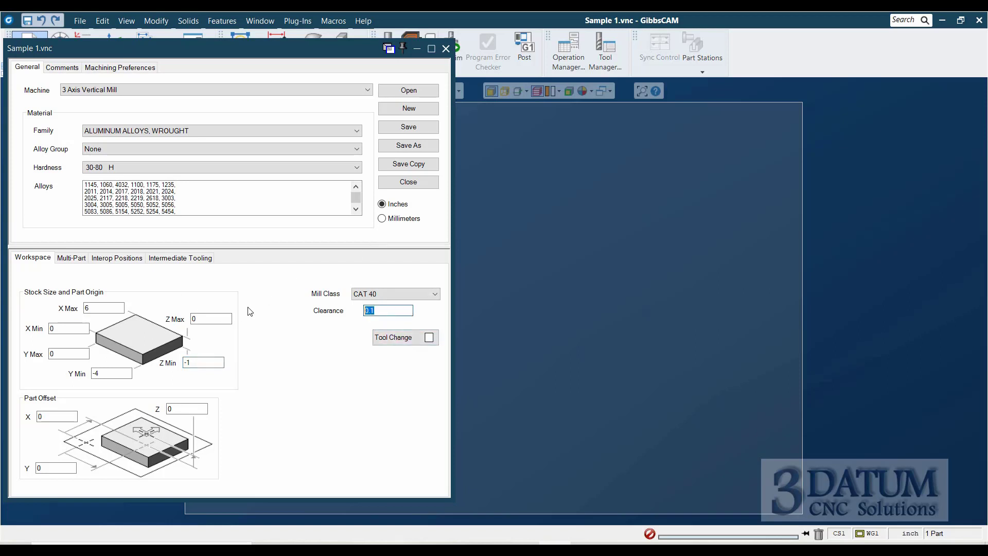
pyautogui.click(389, 294)
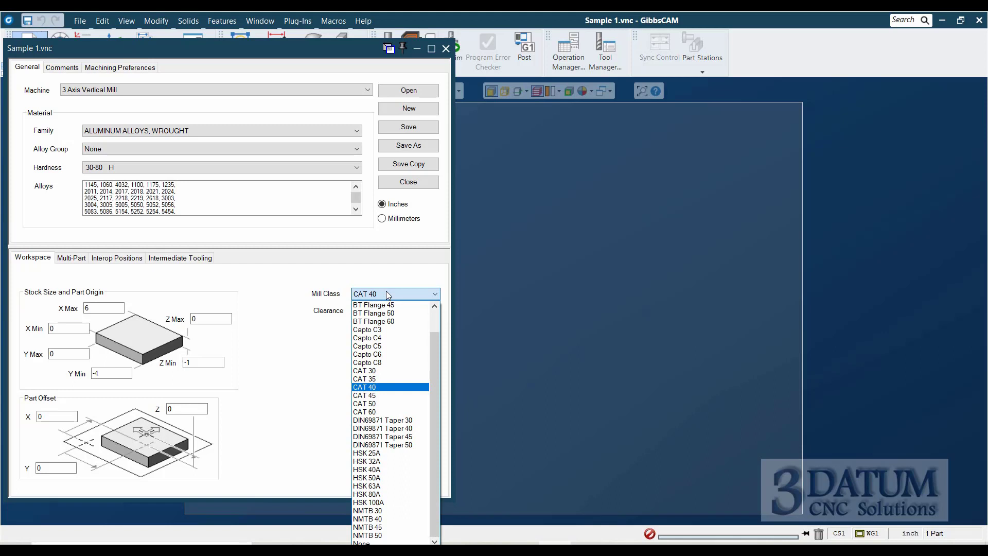
pyautogui.click(388, 295)
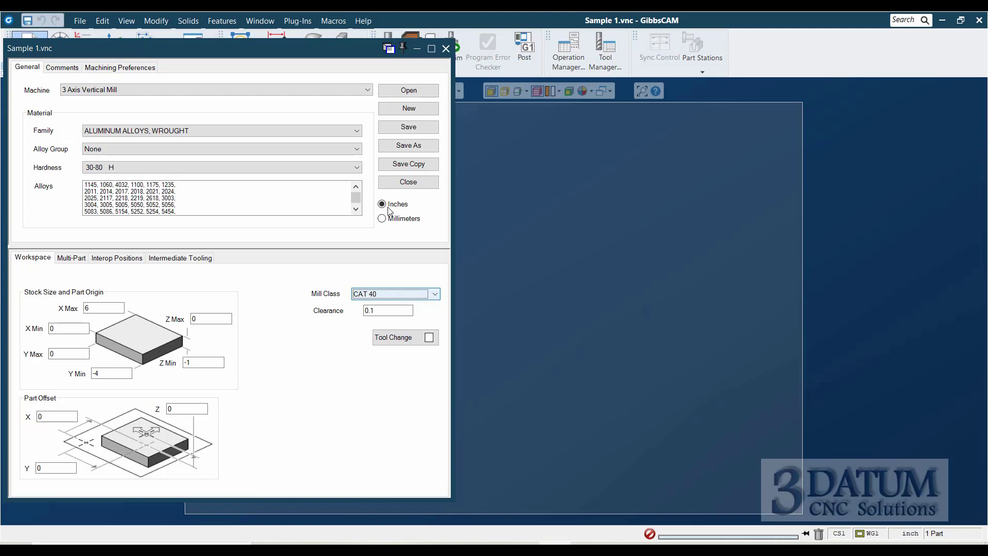
pyautogui.click(409, 127)
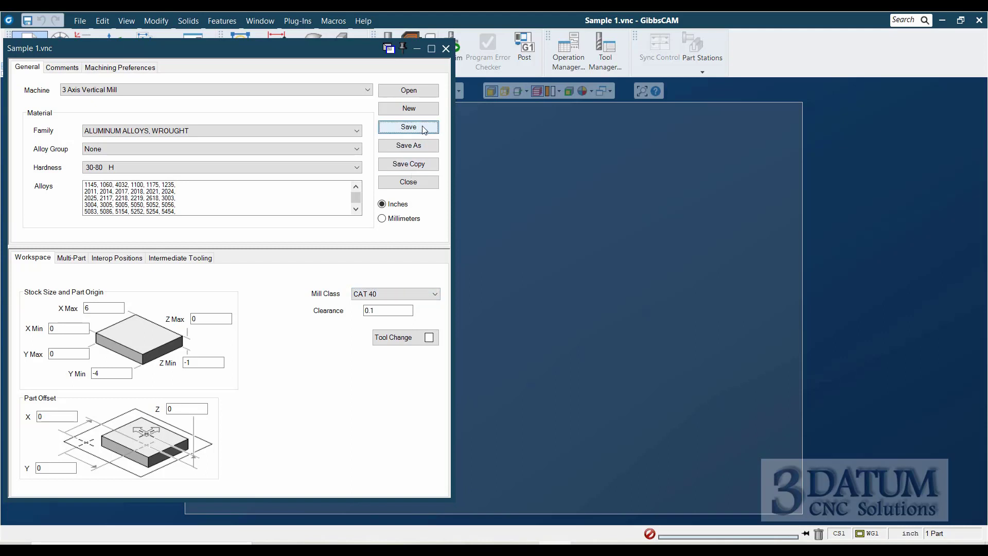
pyautogui.click(445, 48)
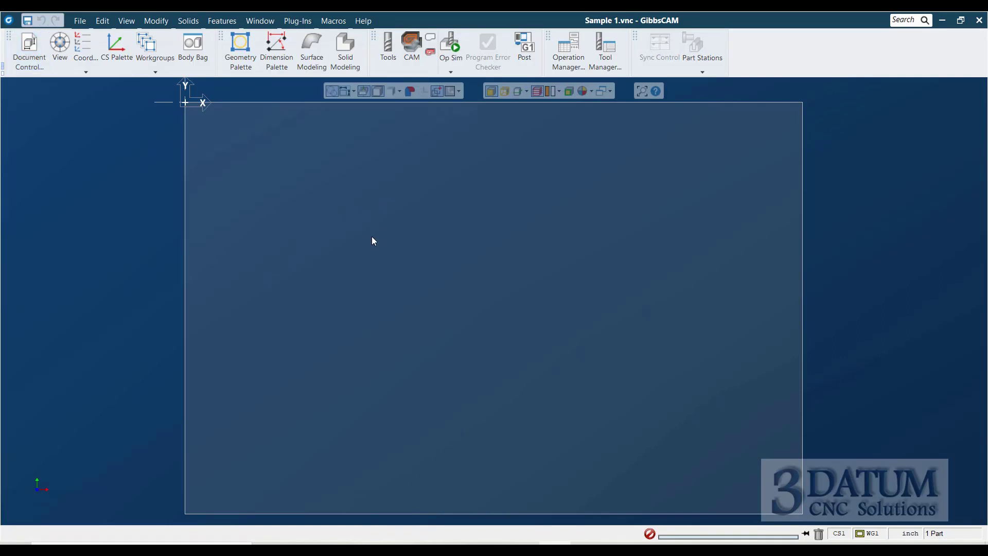
# Step: Cycle through the coordinate-plane display modes: plane, grid, axes and translucent plane
pyautogui.scroll(-2, 381, 258)
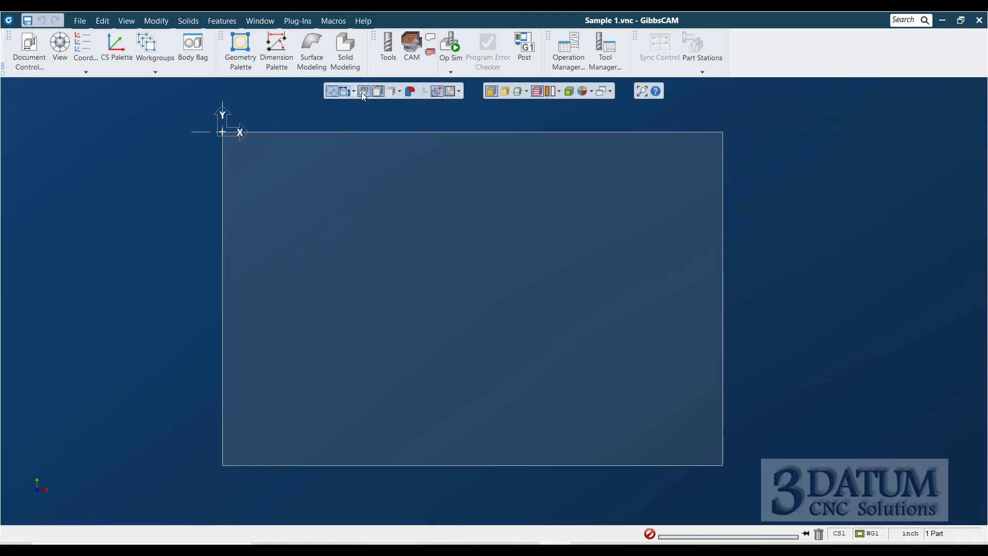
pyautogui.click(452, 92)
pyautogui.click(452, 91)
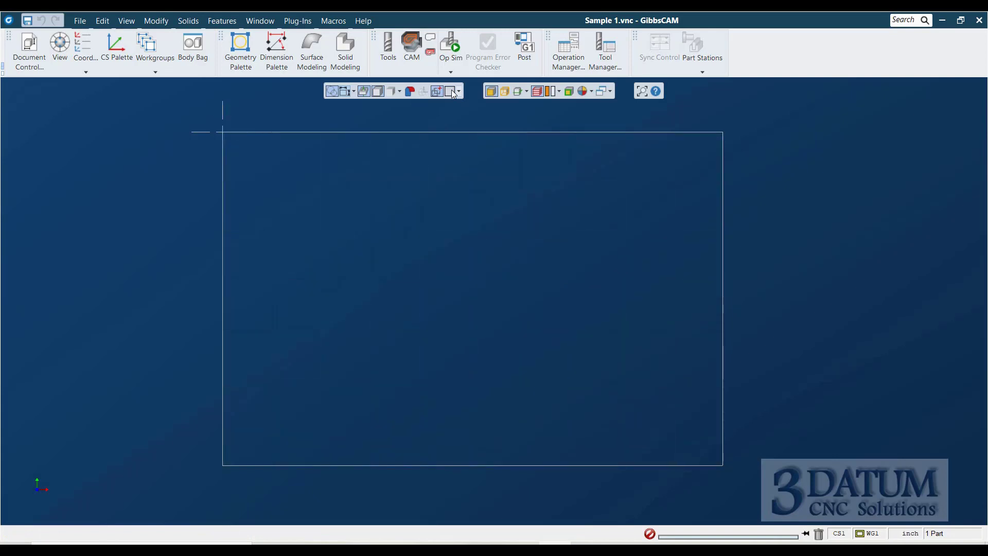
pyautogui.click(452, 90)
pyautogui.click(452, 91)
pyautogui.click(452, 91)
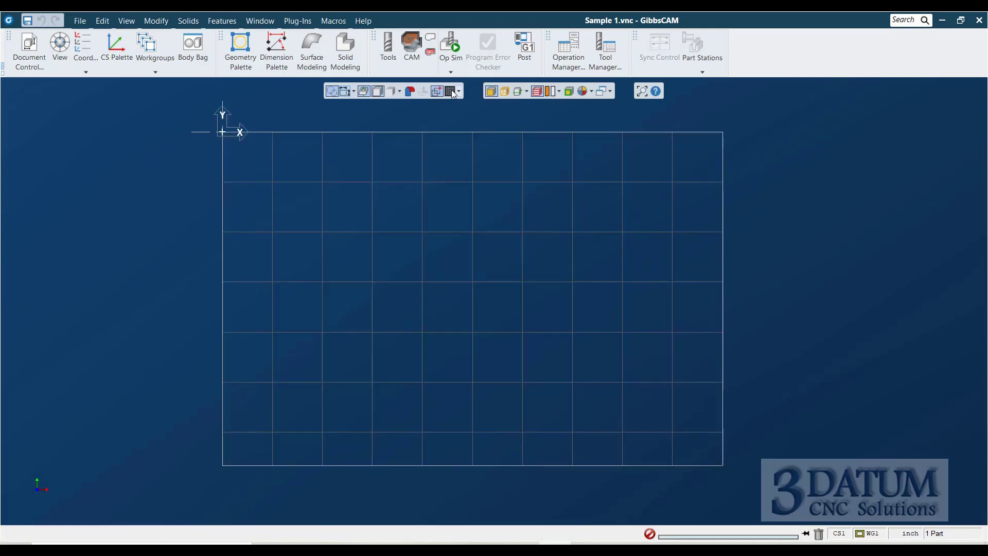
pyautogui.click(452, 90)
pyautogui.click(452, 90)
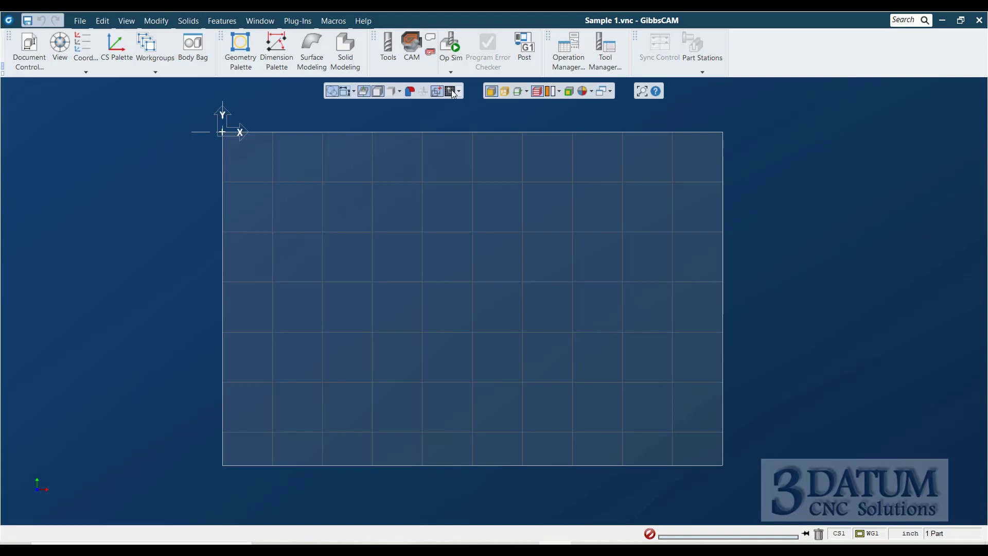
pyautogui.click(452, 92)
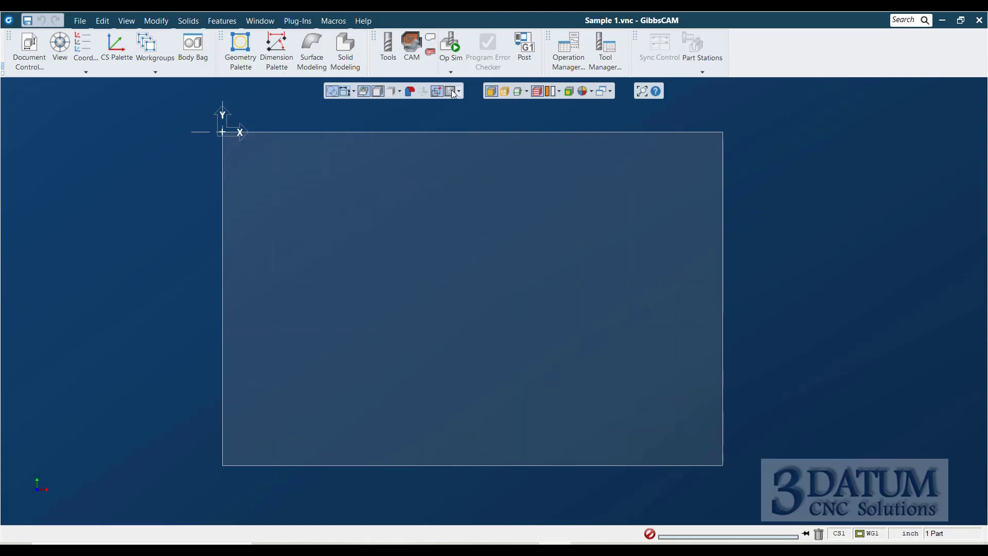
pyautogui.click(452, 91)
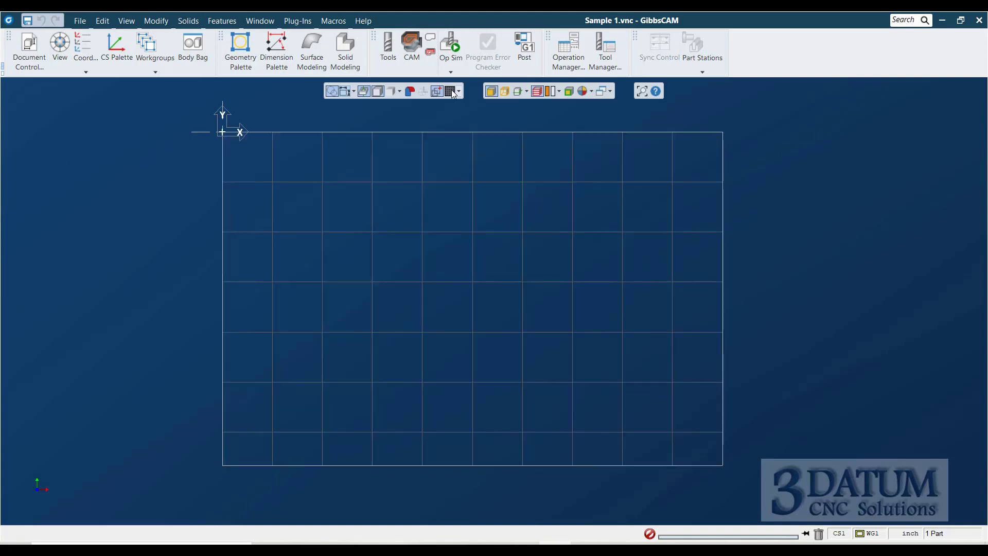
pyautogui.click(452, 91)
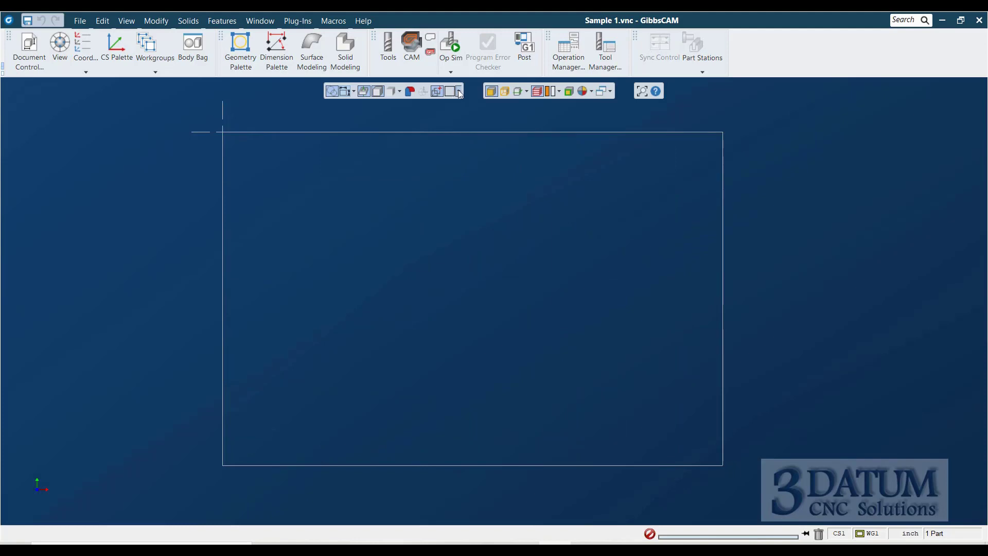
# Step: Choose Hide CS grid from the grid display-mode dropdown
pyautogui.click(459, 91)
pyautogui.click(459, 91)
pyautogui.click(459, 92)
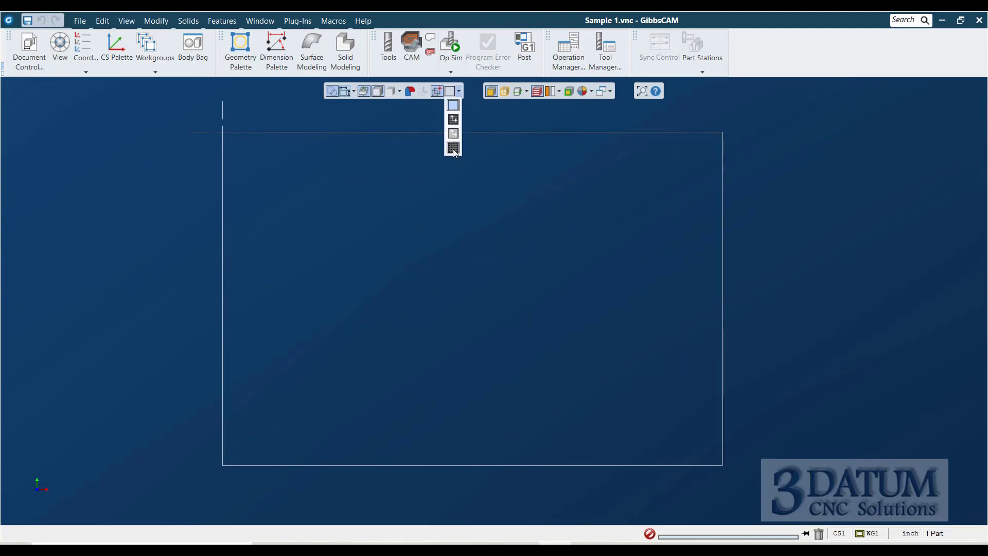
pyautogui.click(453, 105)
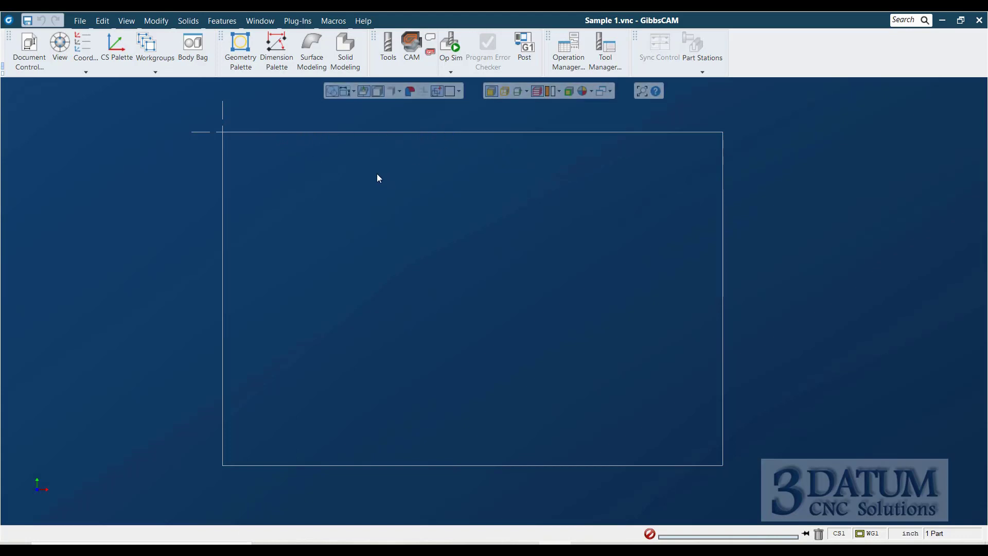
# Step: Open the Geometry palette, drag it down over the view, and preview the Point options
pyautogui.click(250, 69)
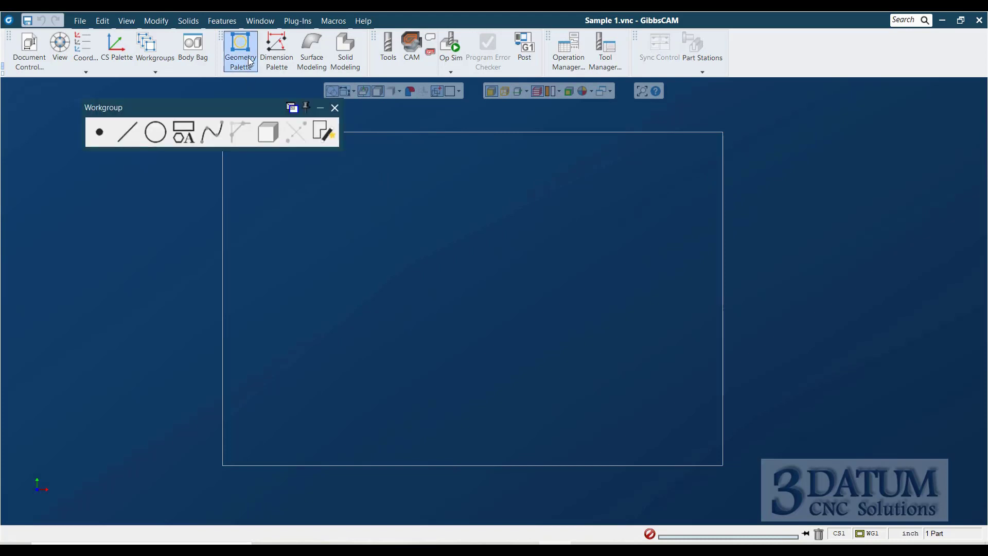
pyautogui.moveTo(214, 106); pyautogui.dragTo(368, 350)
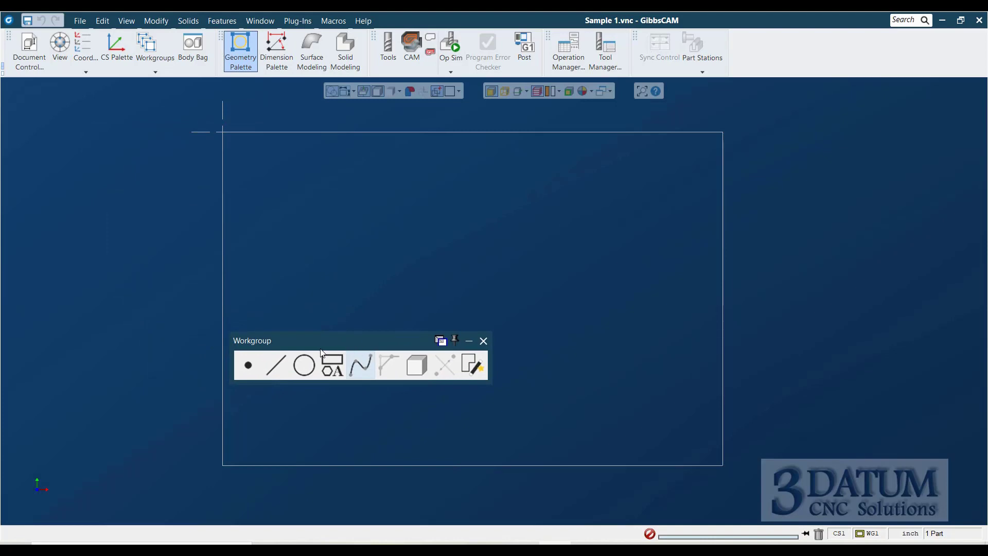
pyautogui.click(248, 367)
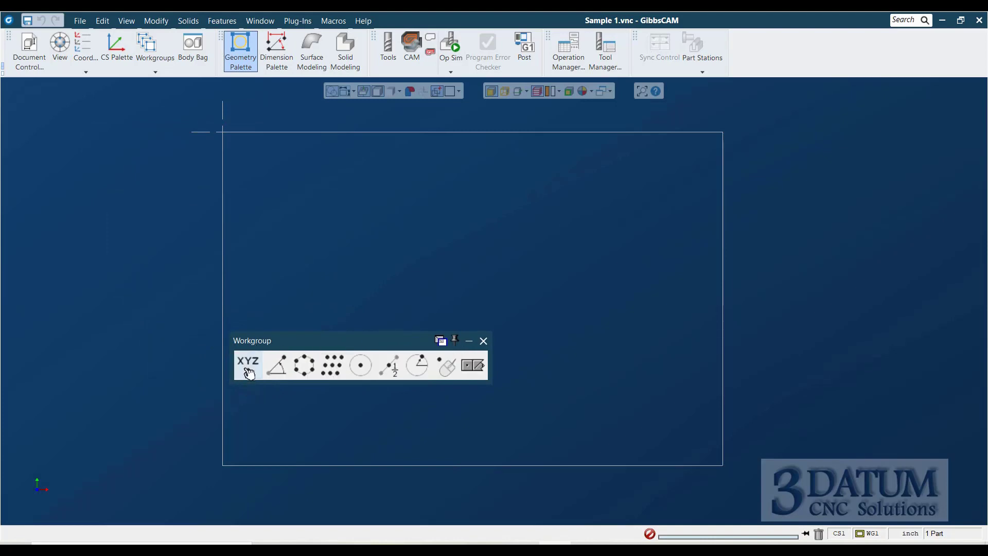
pyautogui.click(248, 372)
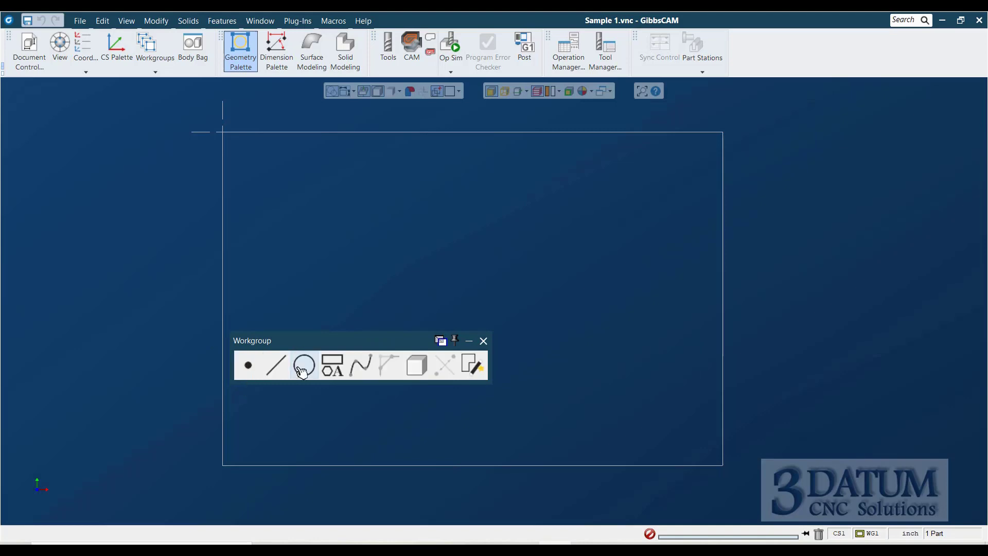
# Step: Browse the Line, Circle, Shapes and editing sub-palettes, then nudge the palette up and right
pyautogui.click(277, 371)
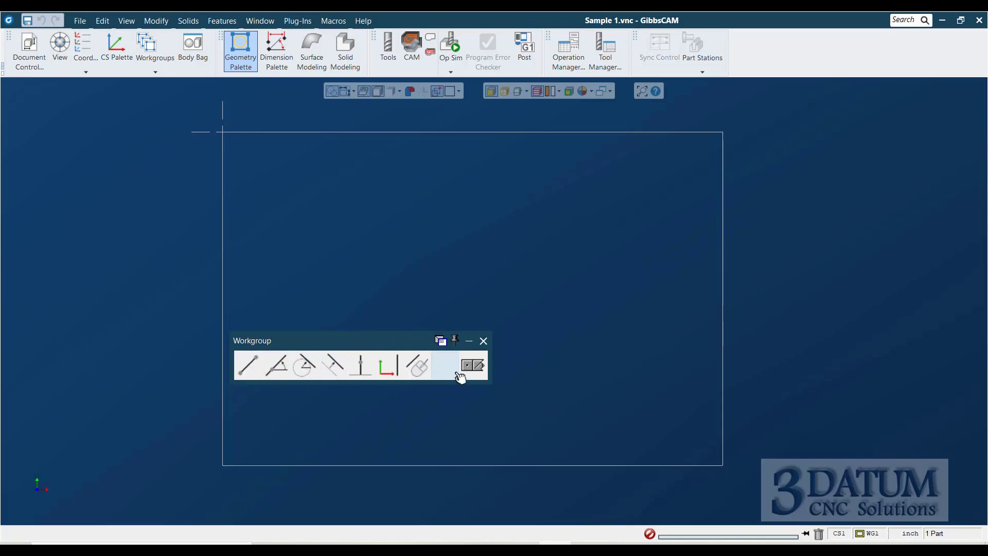
pyautogui.click(470, 366)
pyautogui.click(306, 368)
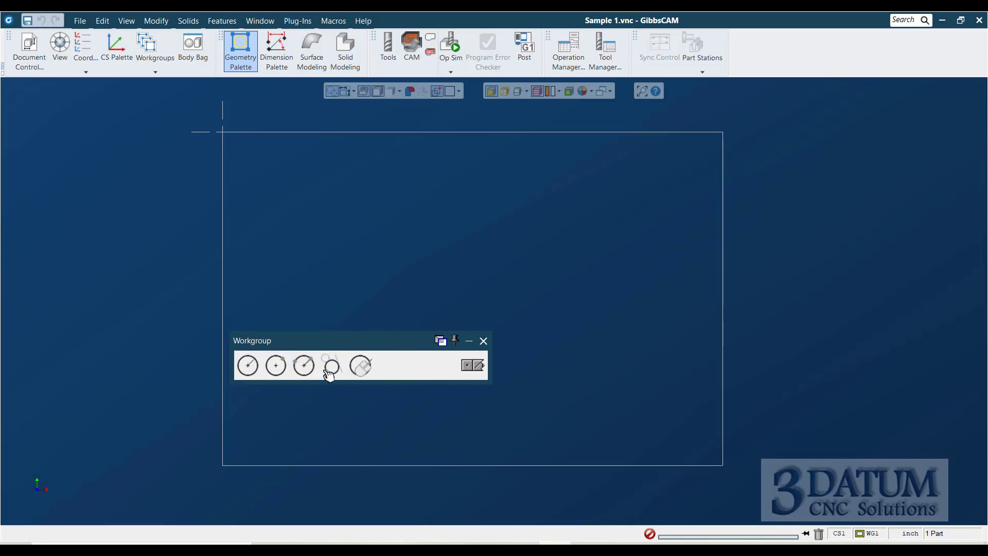
pyautogui.click(472, 371)
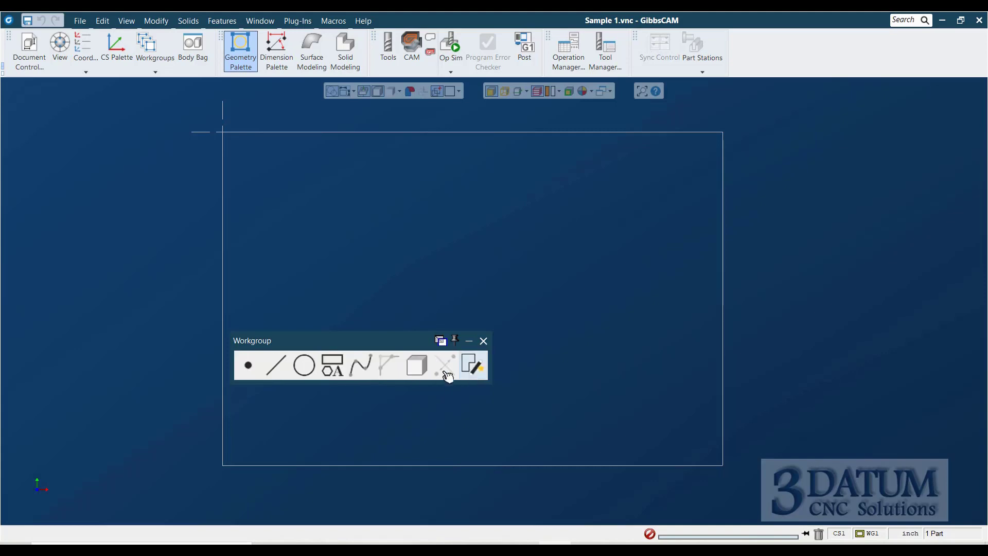
pyautogui.click(332, 370)
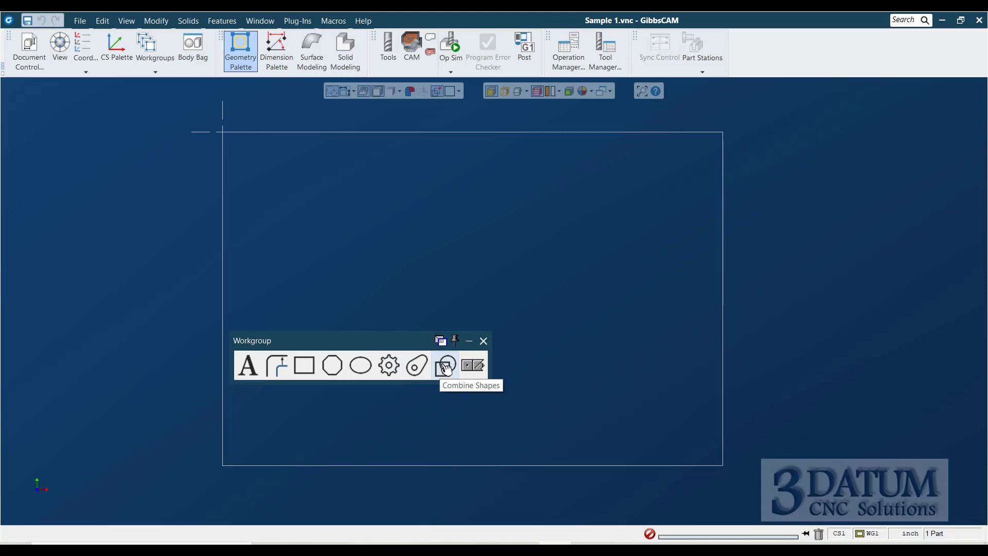
pyautogui.click(469, 368)
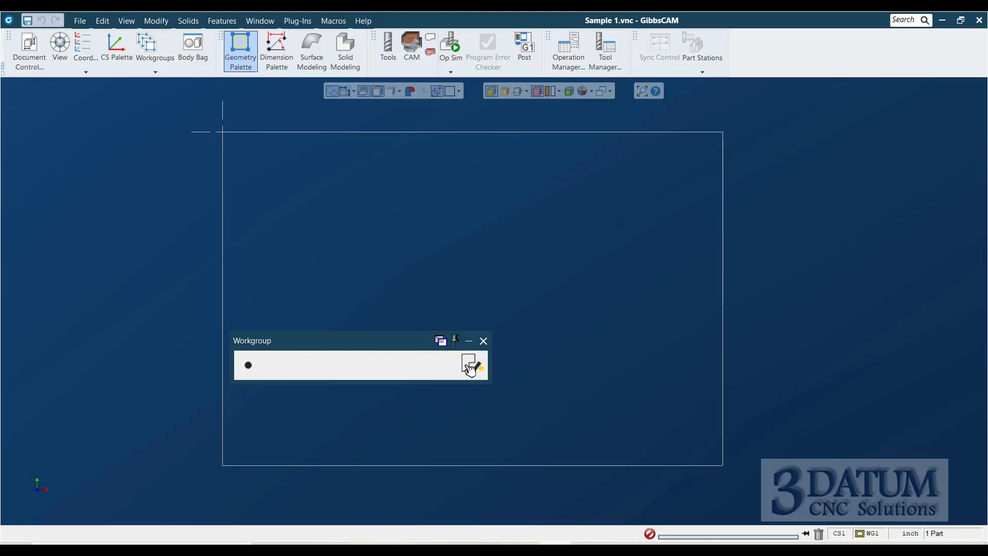
pyautogui.click(470, 367)
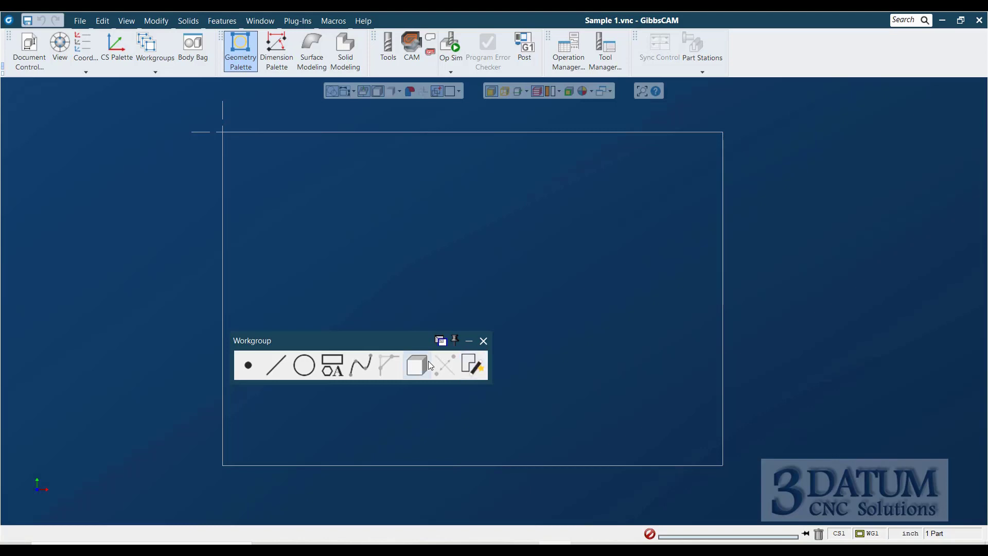
pyautogui.moveTo(370, 340); pyautogui.dragTo(430, 334)
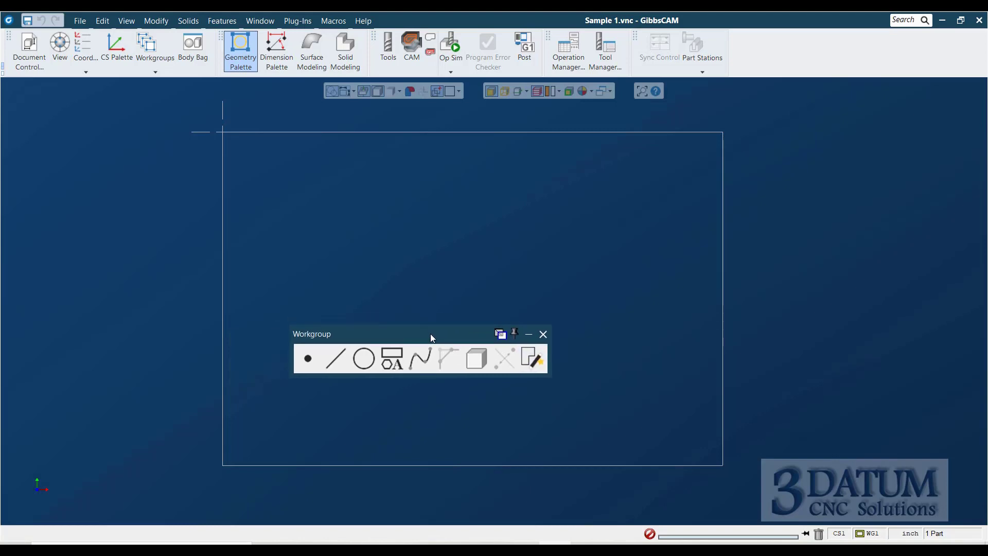
pyautogui.click(333, 361)
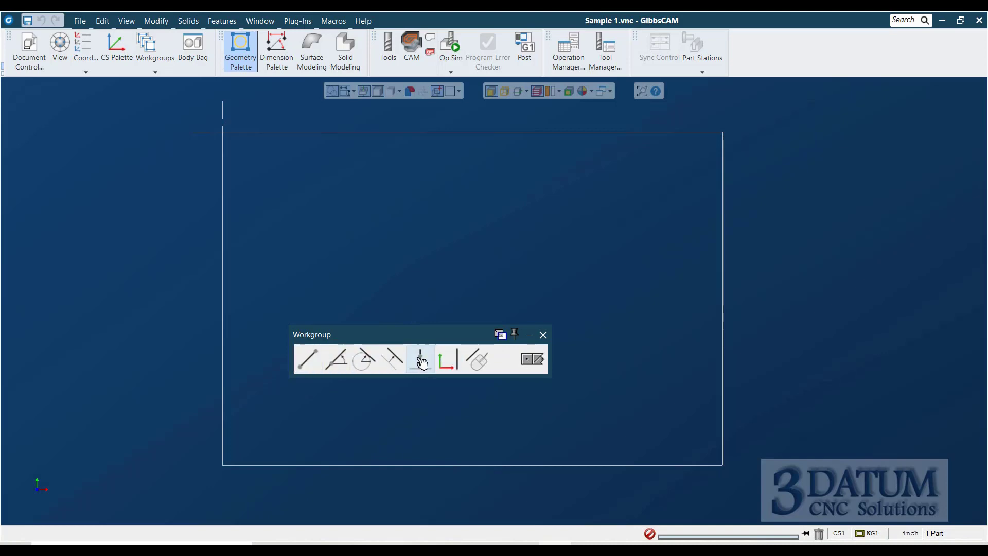
pyautogui.click(308, 361)
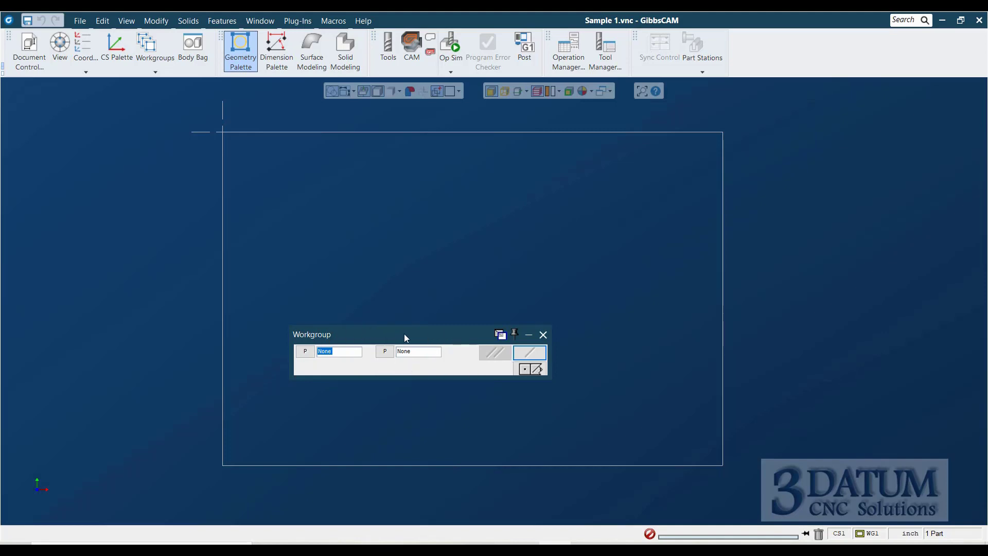
pyautogui.click(529, 372)
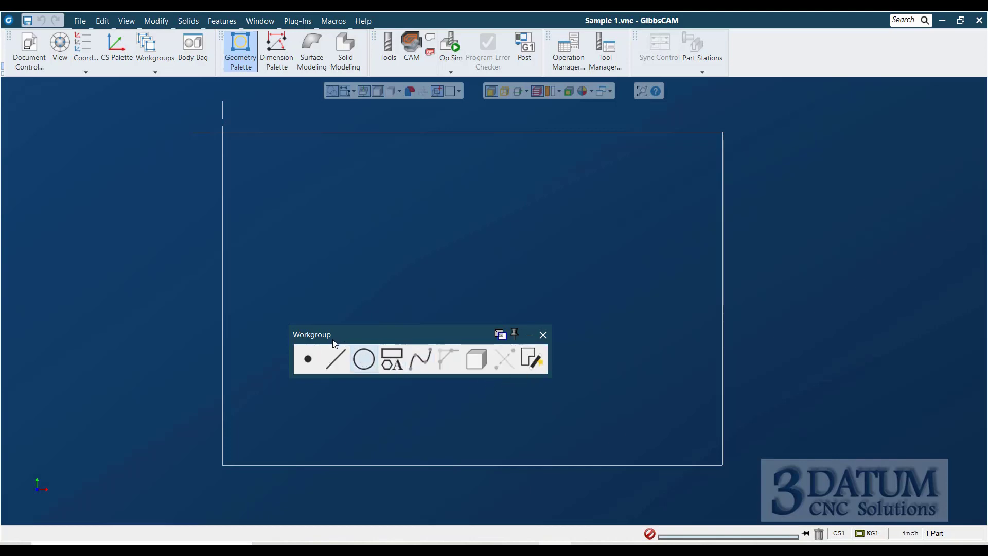
pyautogui.click(333, 360)
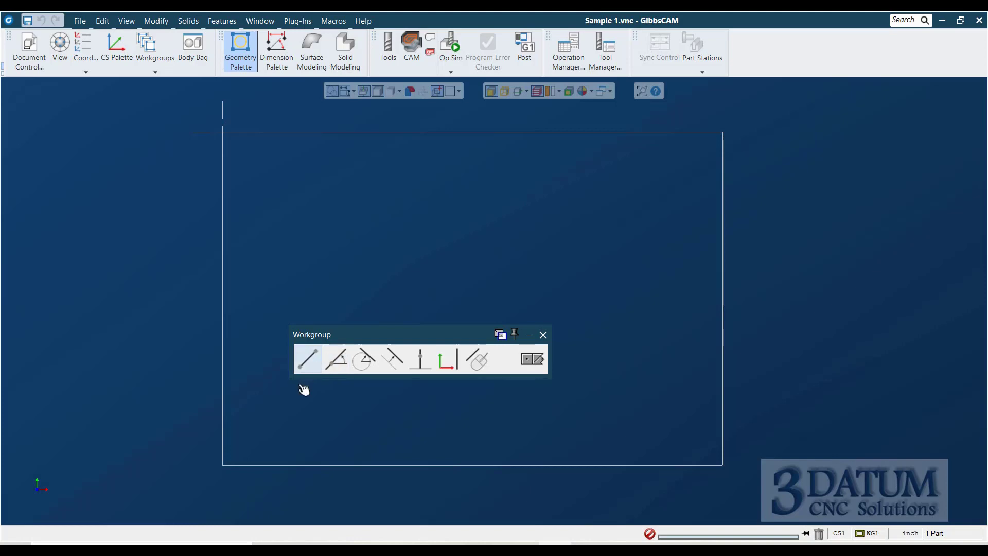
pyautogui.click(314, 360)
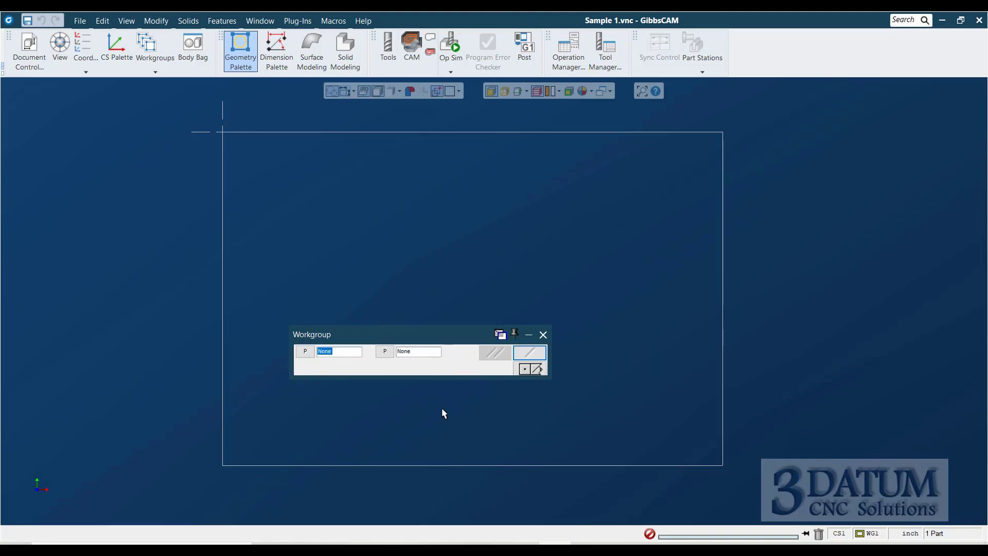
pyautogui.press('Escape')
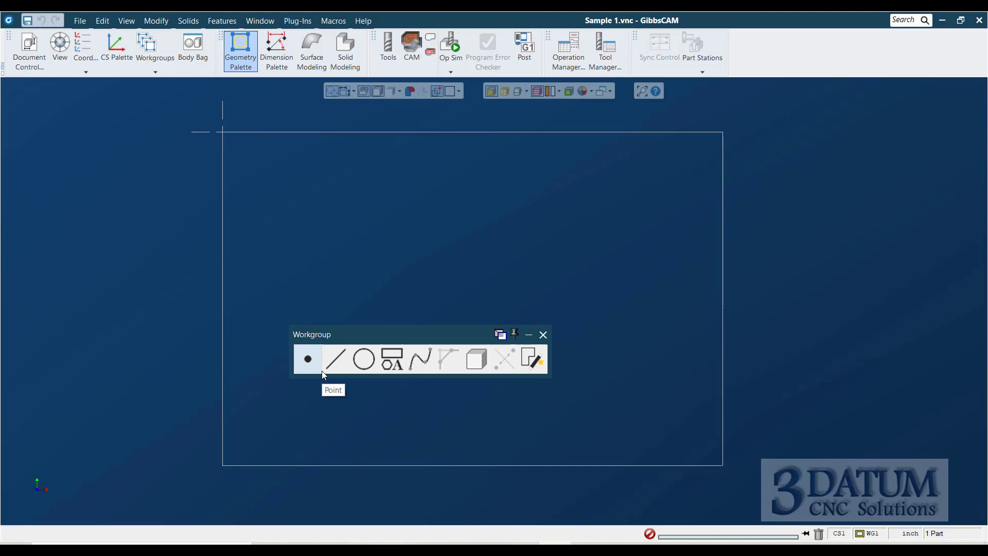
pyautogui.moveTo(338, 334); pyautogui.dragTo(400, 246)
# Step: Choose Point > XYZ Explicit to show the X, Y and Z coordinate fields
pyautogui.click(369, 269)
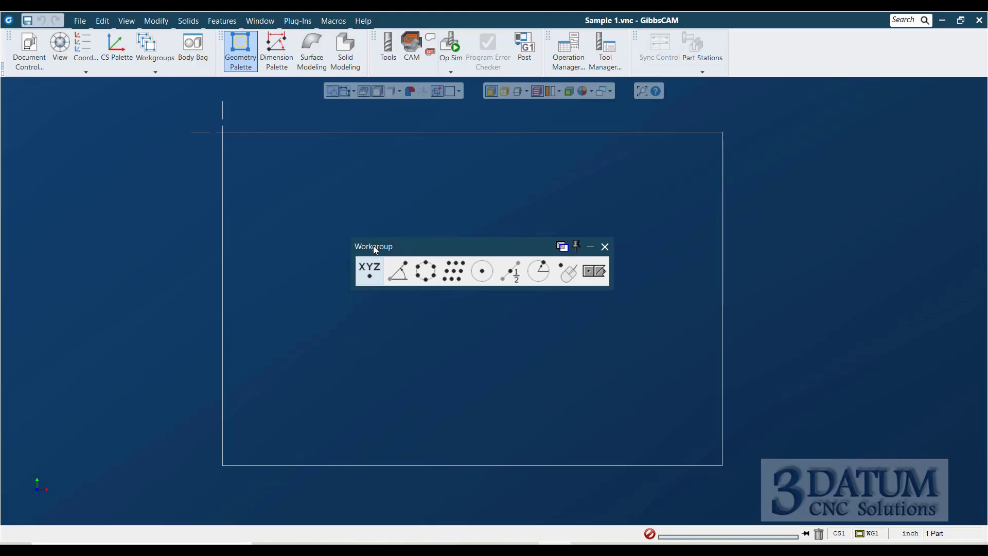
pyautogui.click(372, 273)
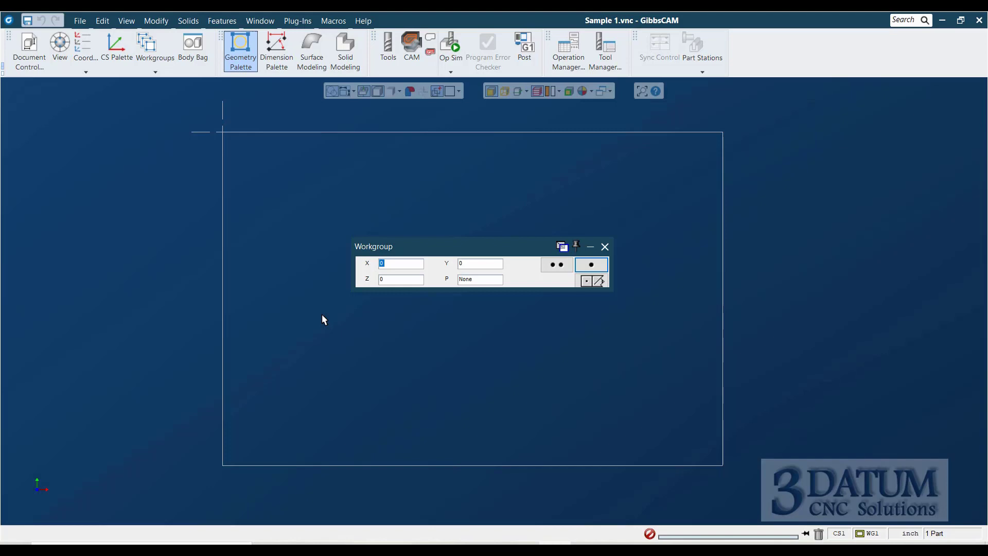
pyautogui.click(398, 281)
# Step: Switch to the Sample 1 drawing to read the 1.000, 3.000 and 2.000-at-35° hole dimensions
pyautogui.click(388, 262)
pyautogui.hotkey('alt', 'Tab')
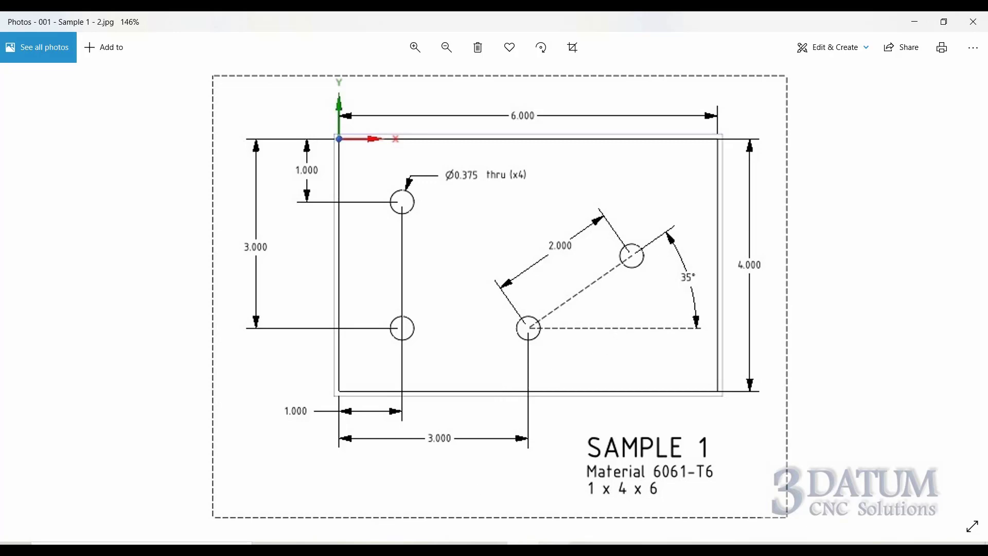
# Step: Create an explicit point at X 1, Y -1, Z 0
pyautogui.click(504, 543)
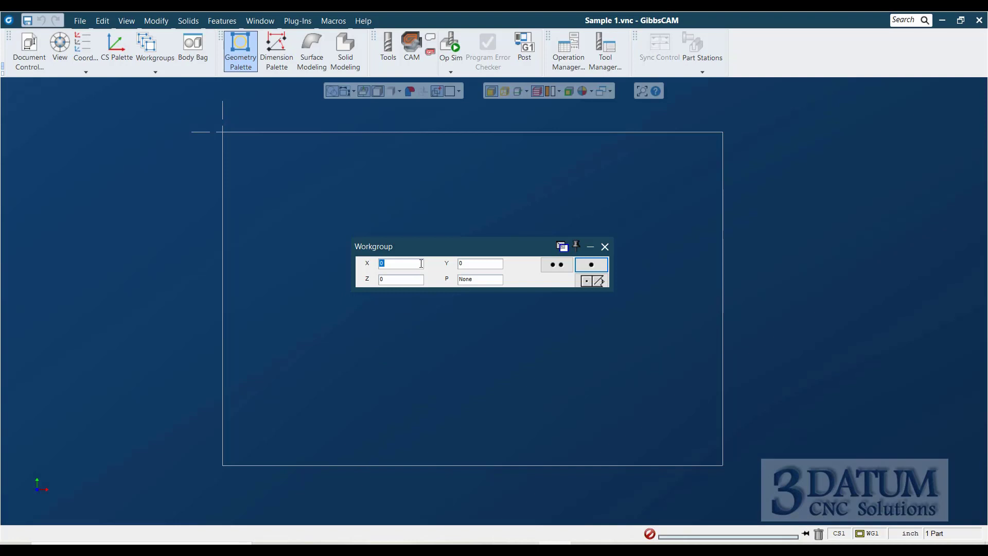
pyautogui.write('1')
pyautogui.press('Tab')
pyautogui.write('-')
pyautogui.press('Return')
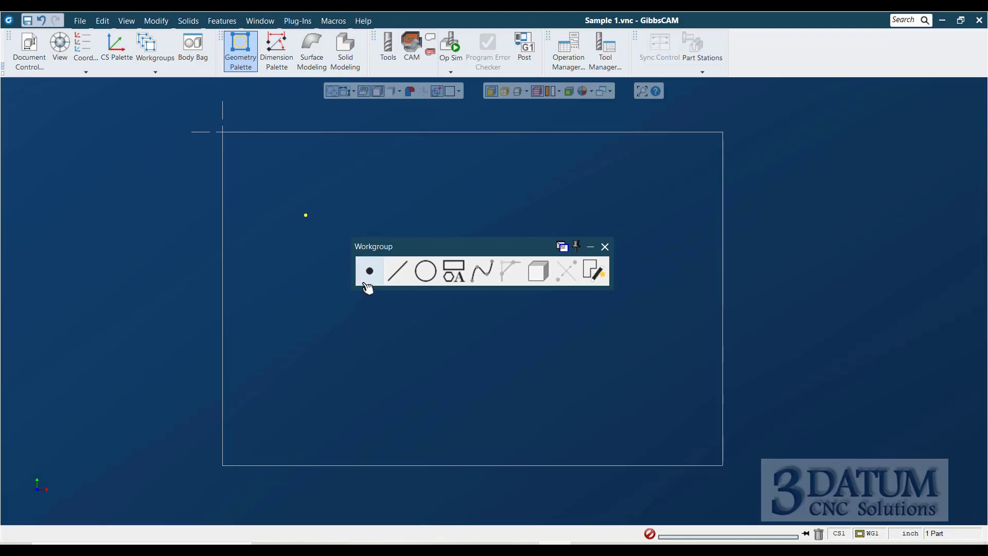
# Step: Undo the point, recreate it at X 1, Y -1, undo it again, and close point entry
pyautogui.click(41, 21)
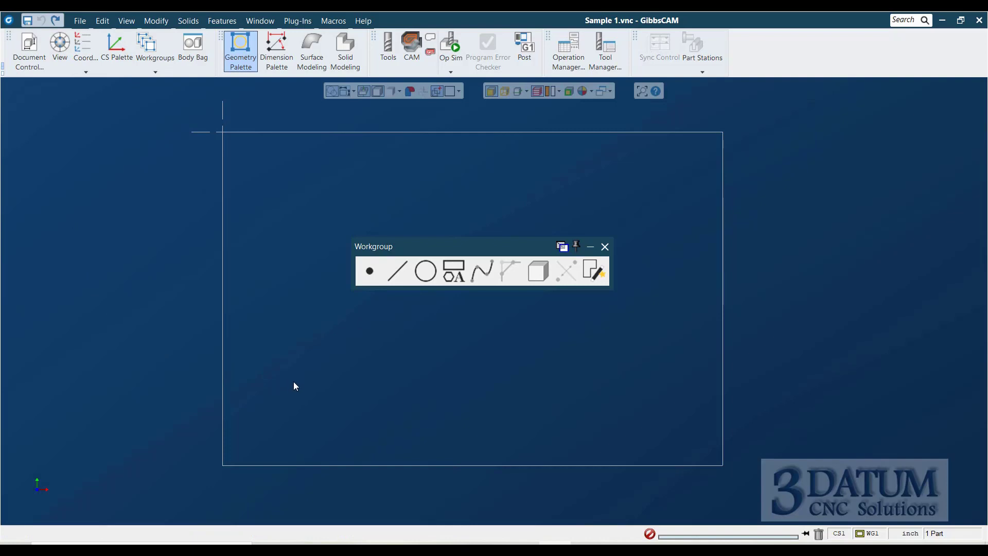
pyautogui.click(373, 275)
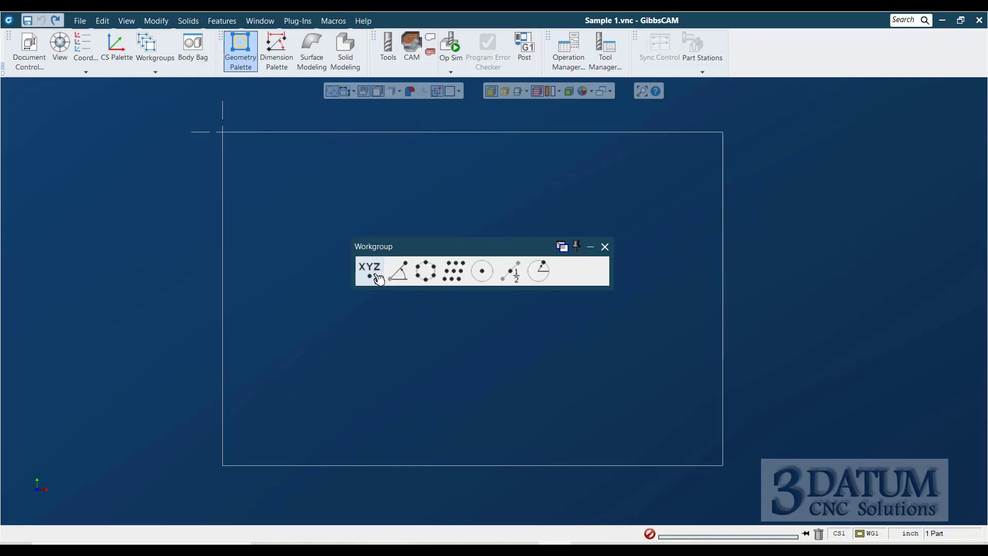
pyautogui.click(375, 278)
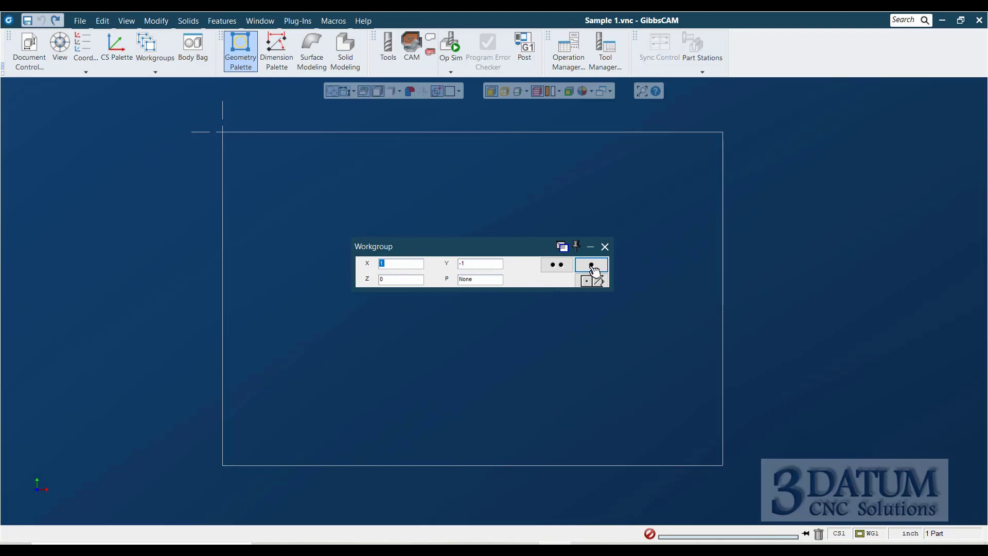
pyautogui.click(566, 266)
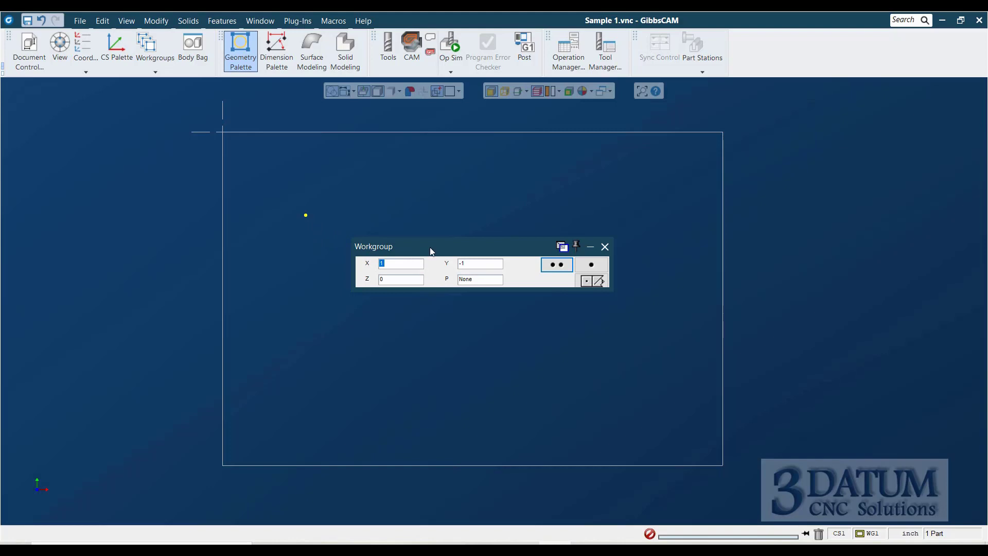
pyautogui.click(43, 23)
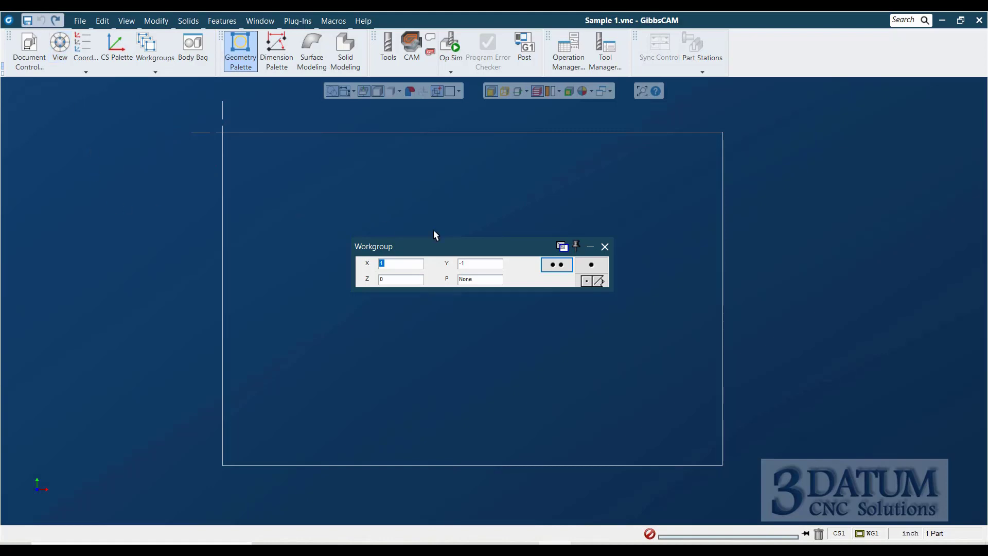
pyautogui.click(587, 281)
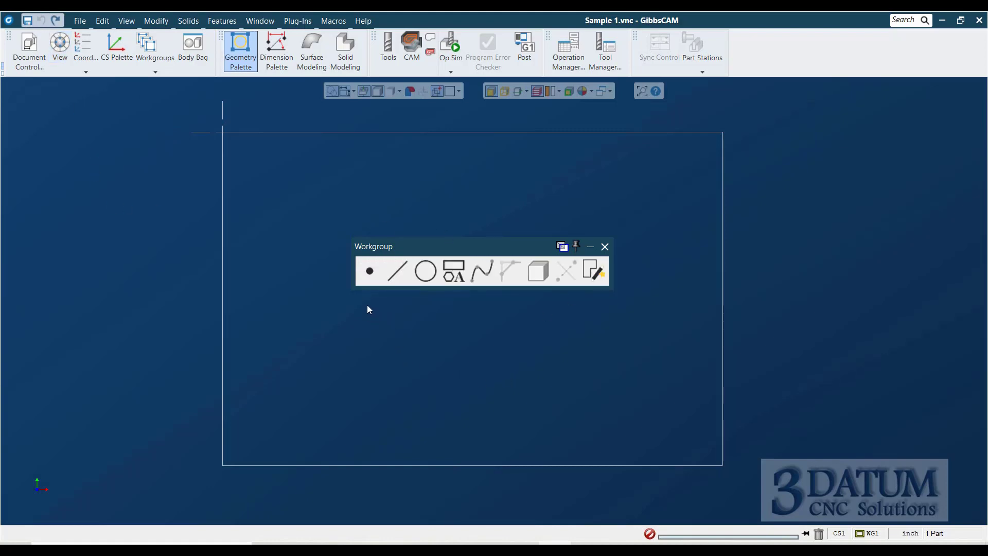
# Step: Create an explicit XYZ point at X 1, Y -1, Z 0 inside the stock
pyautogui.click(369, 274)
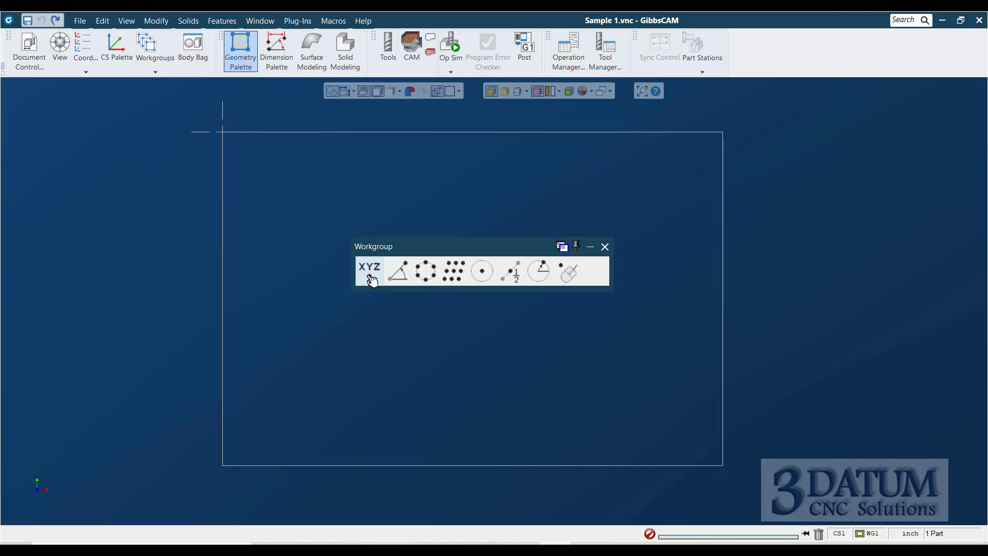
pyautogui.click(371, 277)
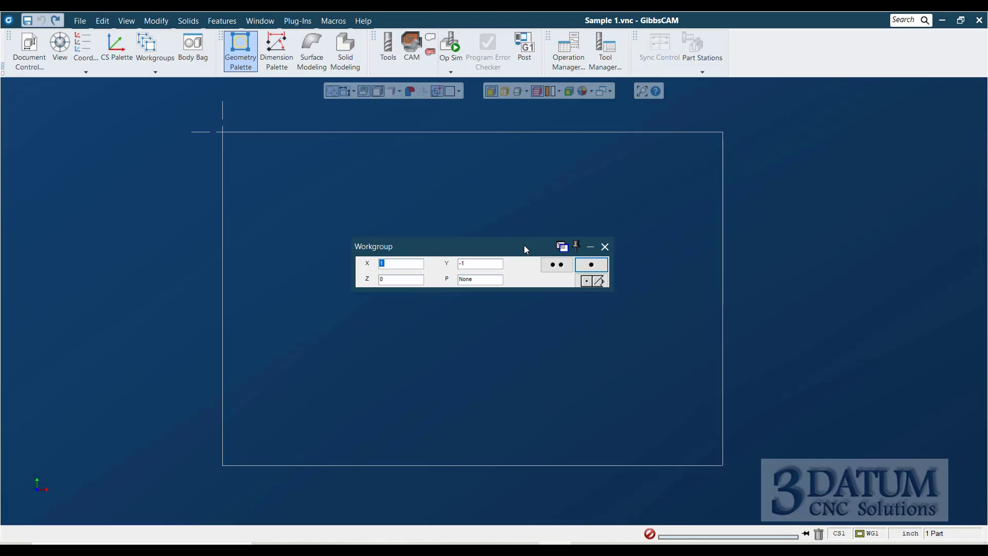
pyautogui.press('Tab')
pyautogui.write('-')
pyautogui.press('Return')
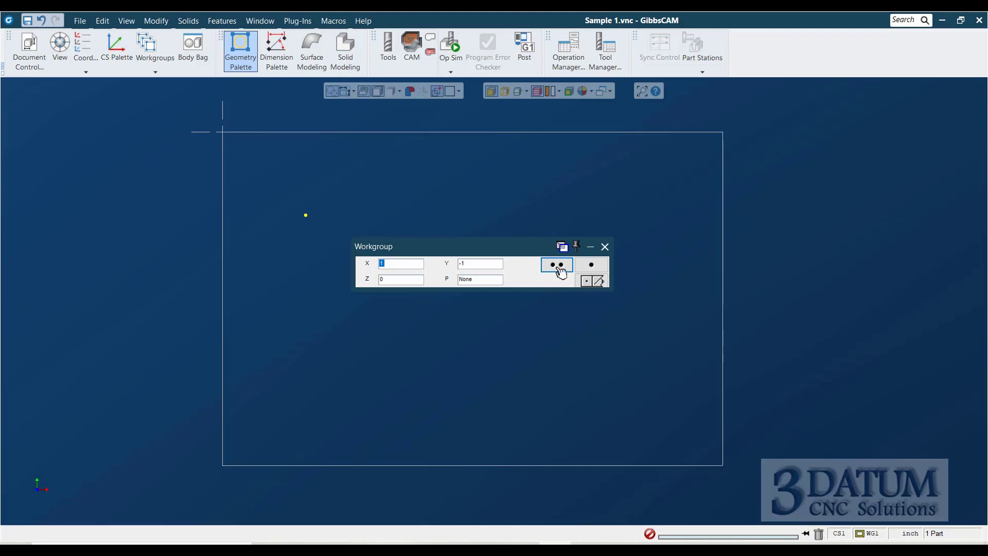
# Step: Undo the existing point and recreate it explicitly at X 1, Y -1
pyautogui.click(592, 280)
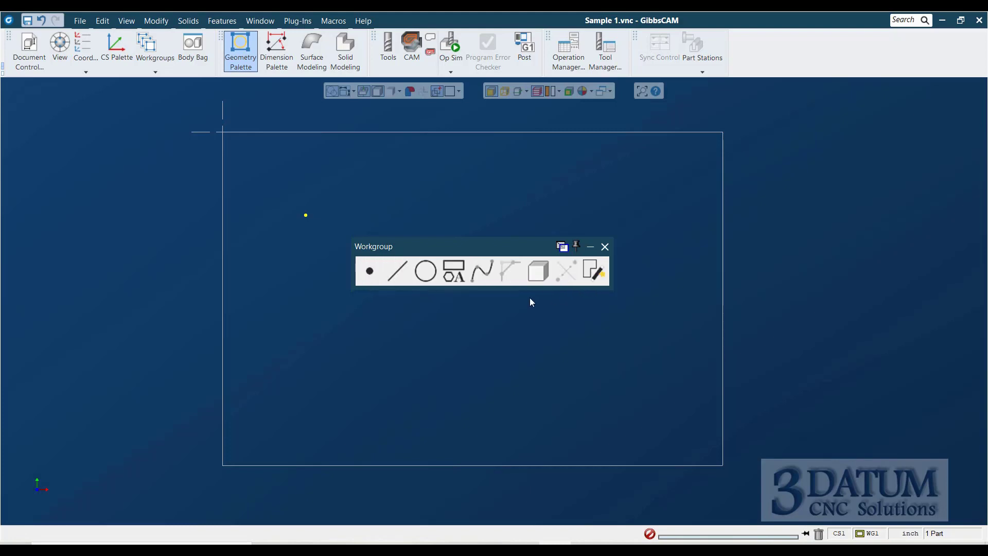
pyautogui.hotkey('ctrl', 'z')
pyautogui.click(375, 278)
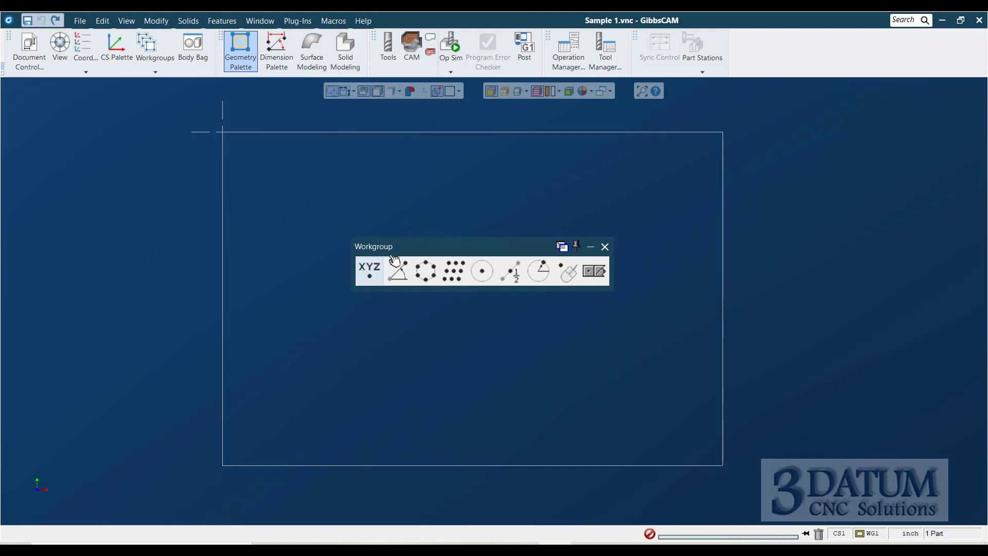
pyautogui.click(371, 271)
pyautogui.press('Tab')
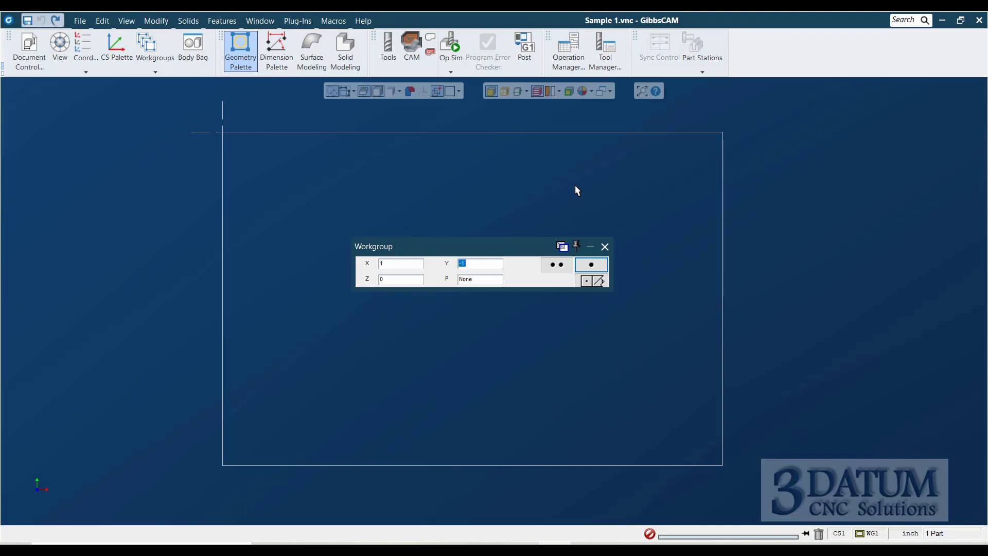
pyautogui.write('-')
pyautogui.press('Return')
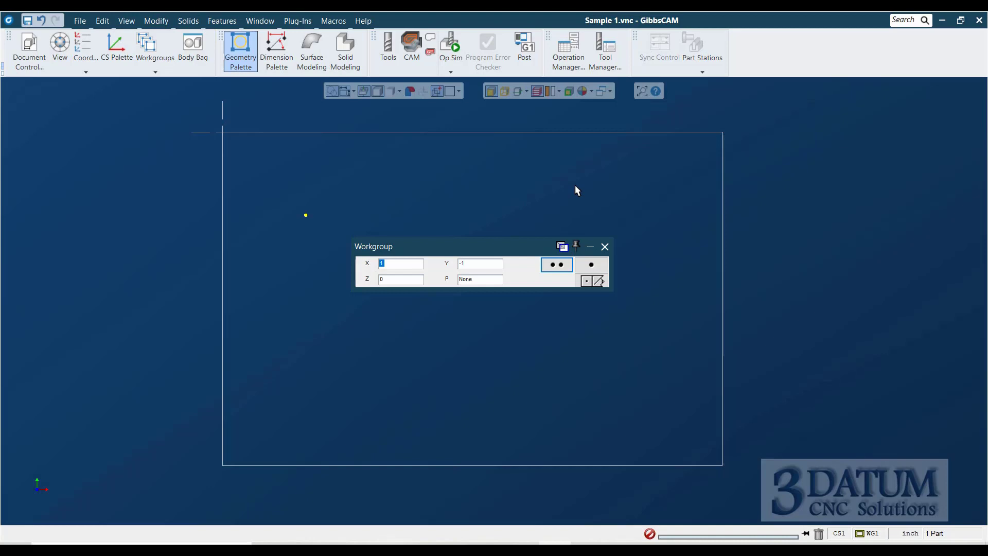
# Step: Add explicit points at X 1, Y -3 and X 3, Y -3
pyautogui.press('Tab')
pyautogui.write('-3')
pyautogui.press('Return')
pyautogui.write('3')
pyautogui.press('Return')
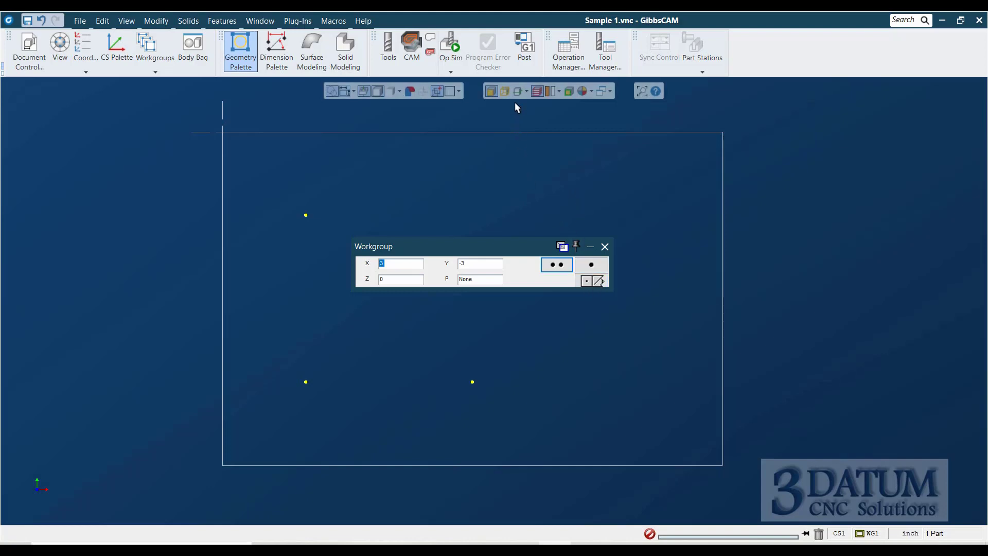
pyautogui.press('Escape')
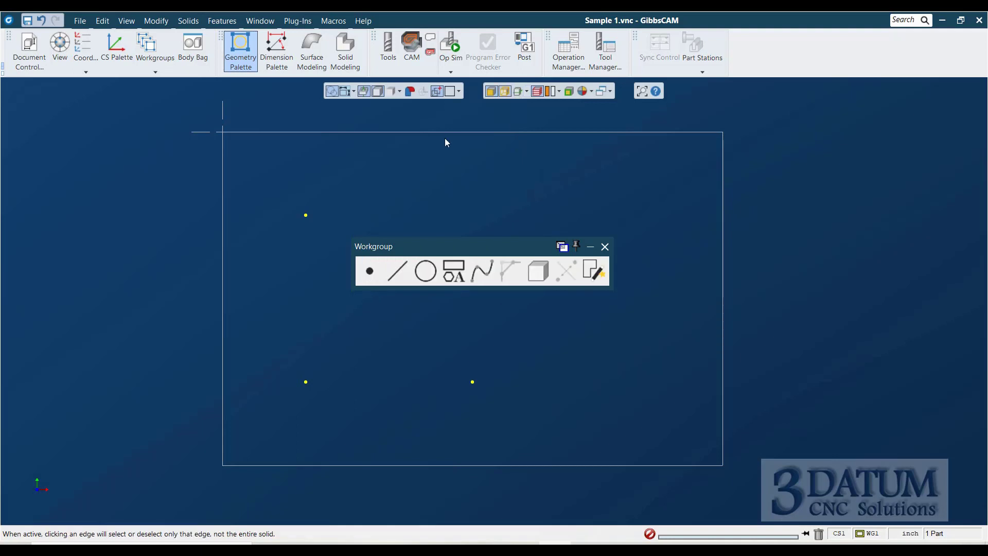
pyautogui.hotkey('ctrl', 'z')
pyautogui.hotkey('ctrl', 'z')
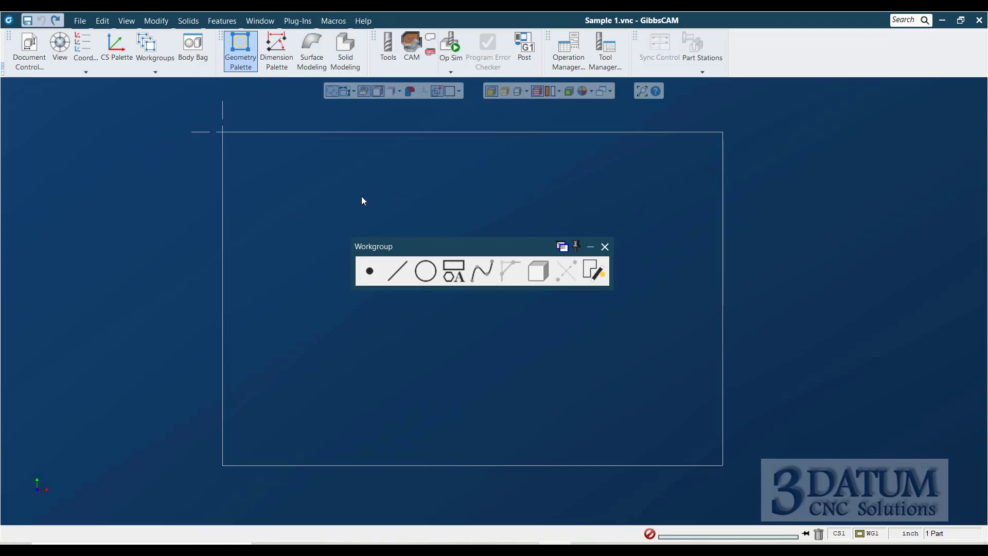
pyautogui.click(375, 281)
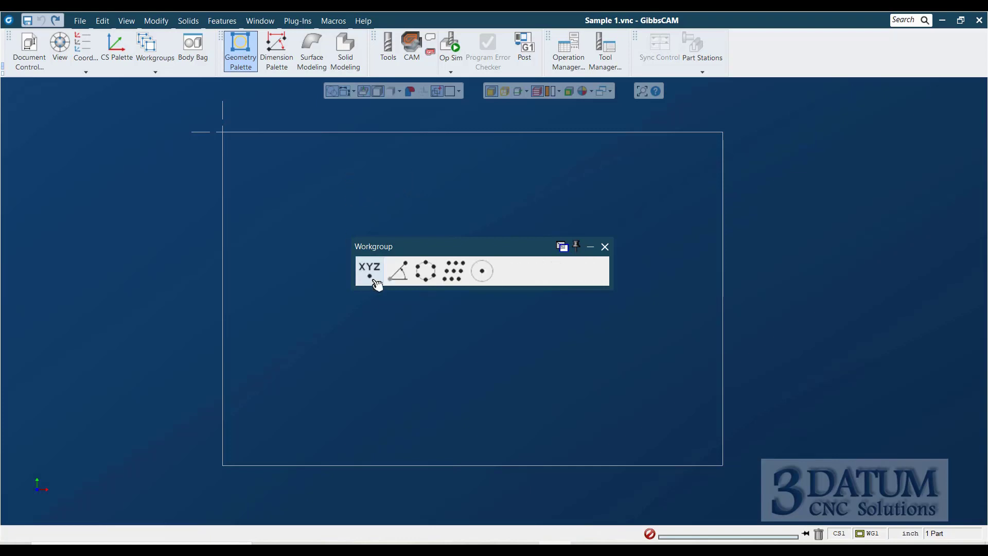
pyautogui.click(375, 279)
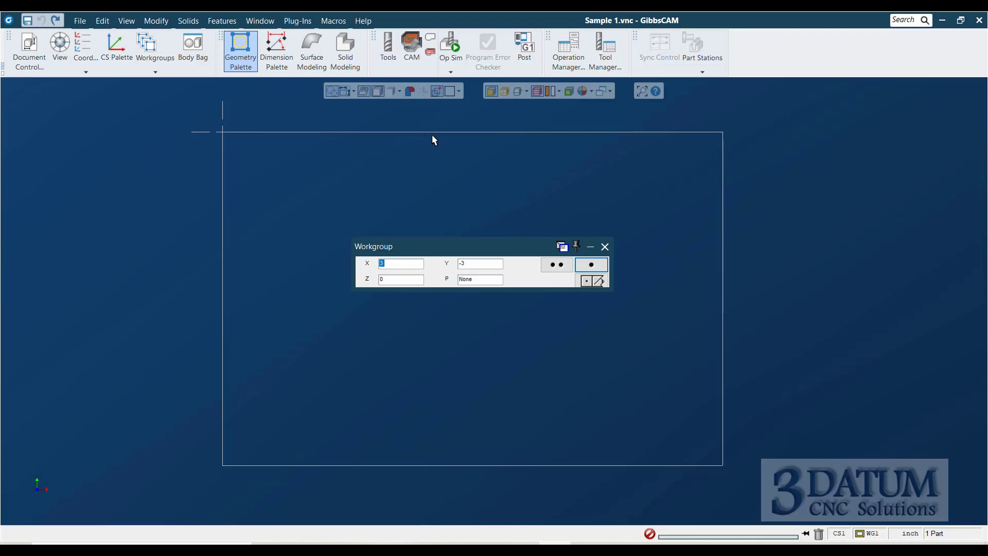
pyautogui.write('1')
pyautogui.press('Tab')
pyautogui.write('-1')
pyautogui.press('Return')
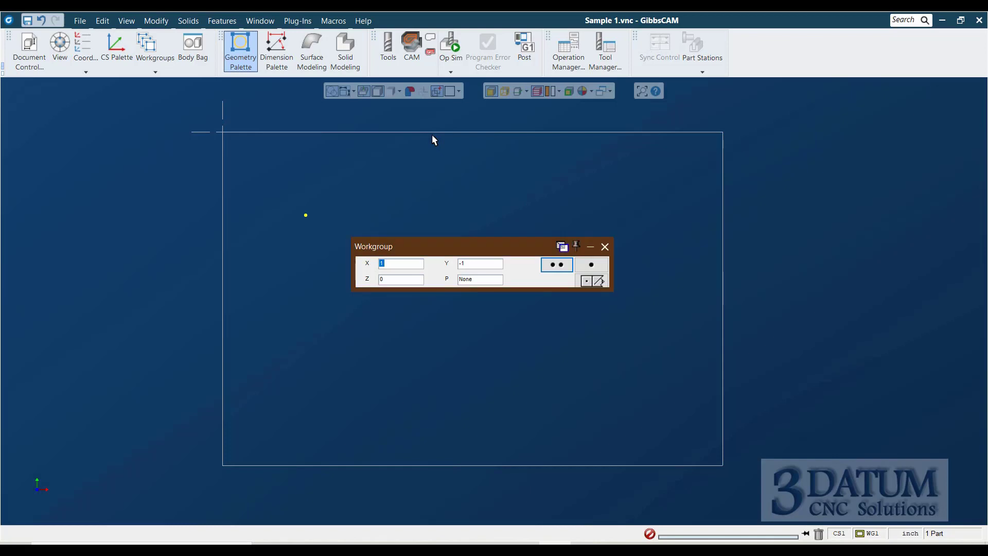
pyautogui.press('Tab')
pyautogui.write('-3')
pyautogui.press('Return')
pyautogui.write('3')
pyautogui.press('Escape')
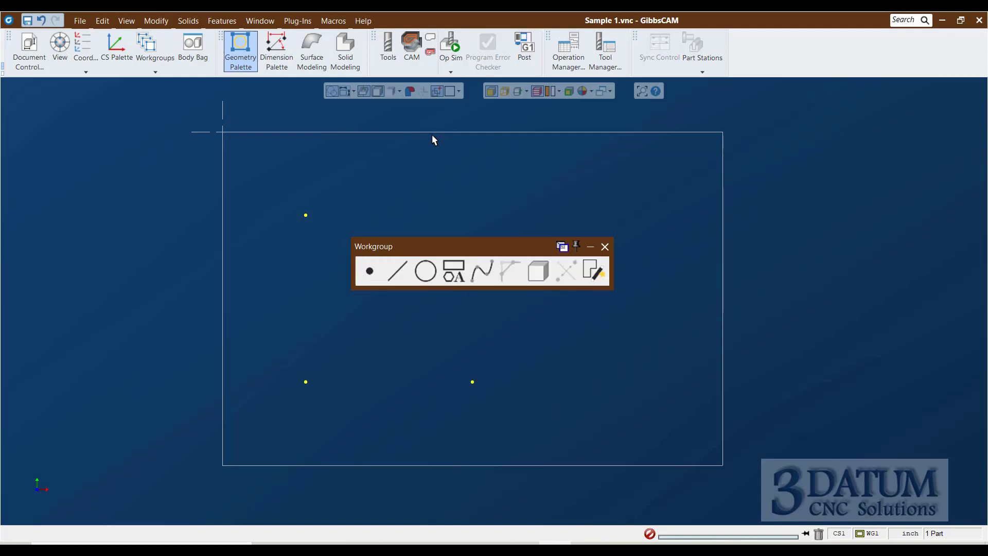
# Step: Start a polar point referenced on P3 (3, -3), keeping distance 1 and angle 0
pyautogui.click(373, 276)
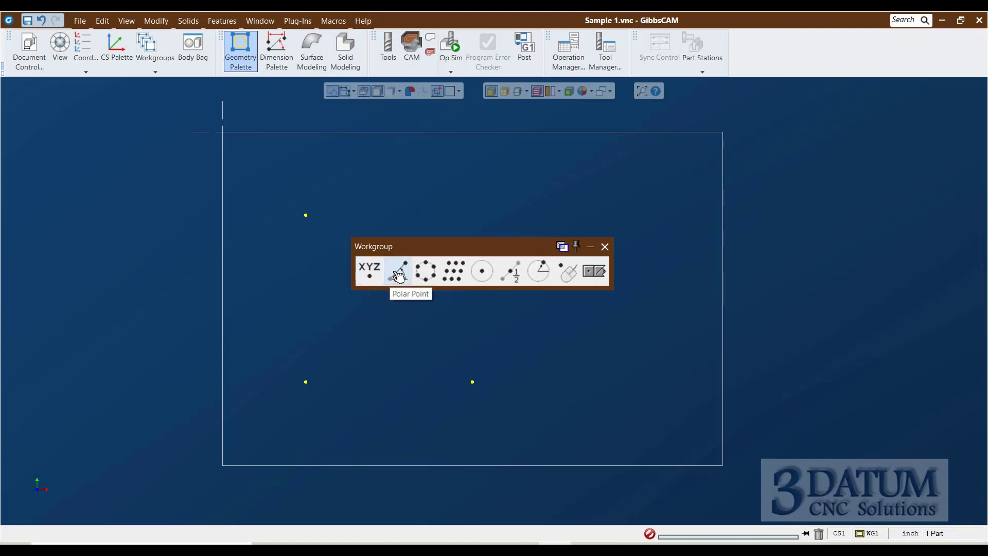
pyautogui.click(397, 277)
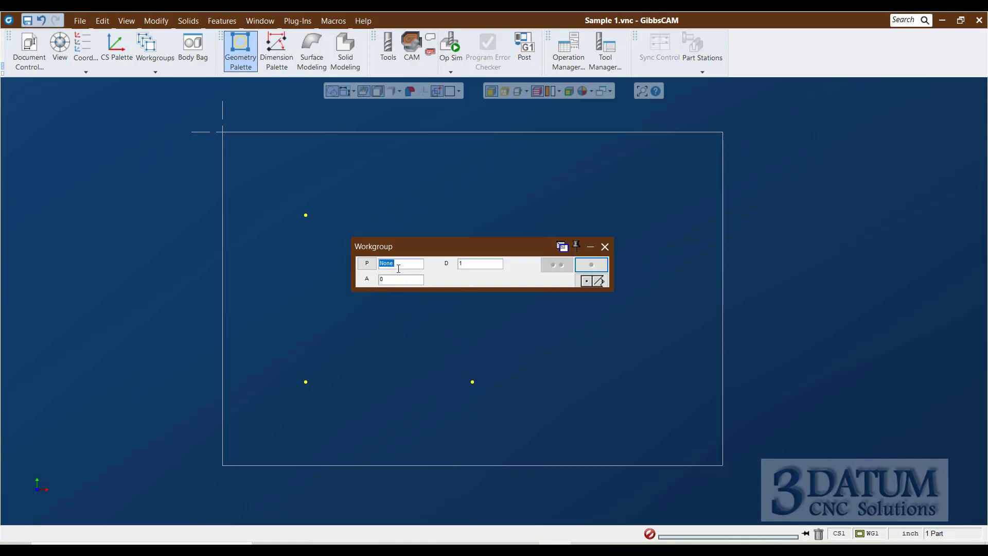
pyautogui.click(472, 382)
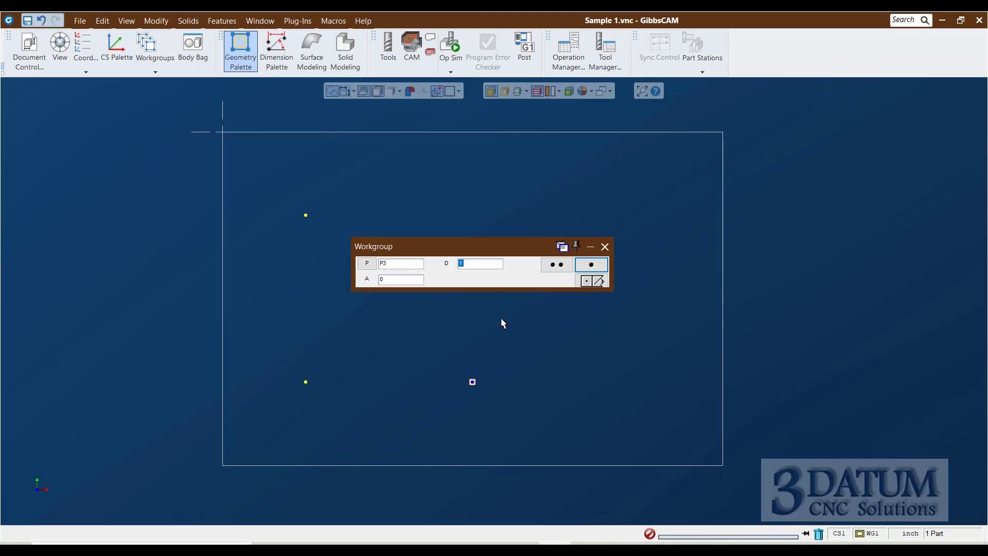
# Step: Cancel the previous polar entry and restart the polar point definition
pyautogui.click(589, 282)
pyautogui.click(526, 327)
pyautogui.click(371, 271)
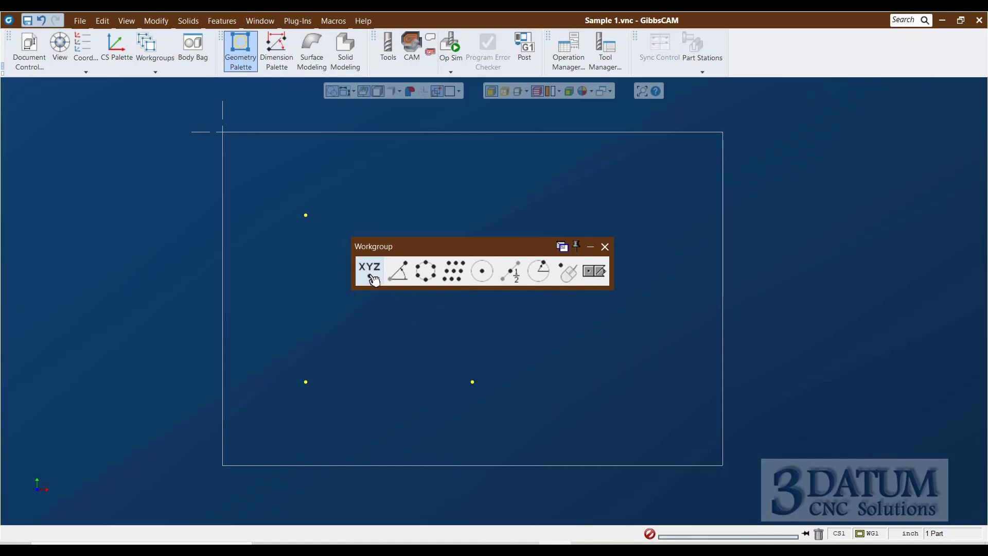
pyautogui.click(401, 272)
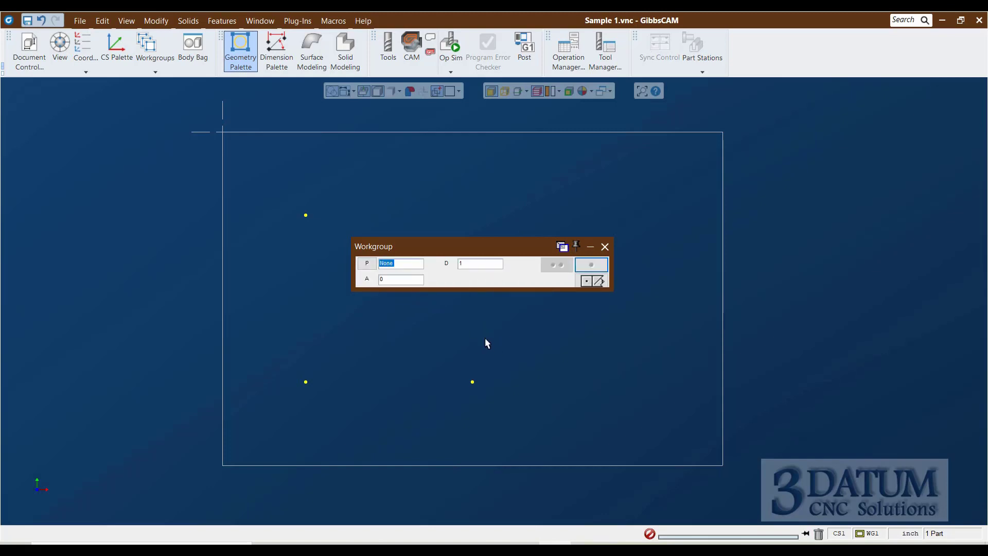
pyautogui.click(367, 263)
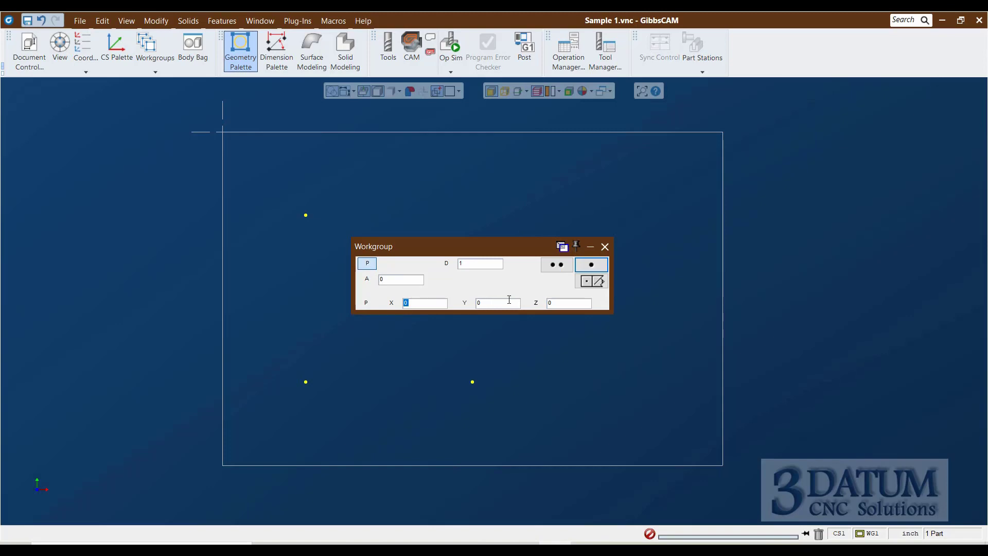
pyautogui.click(367, 264)
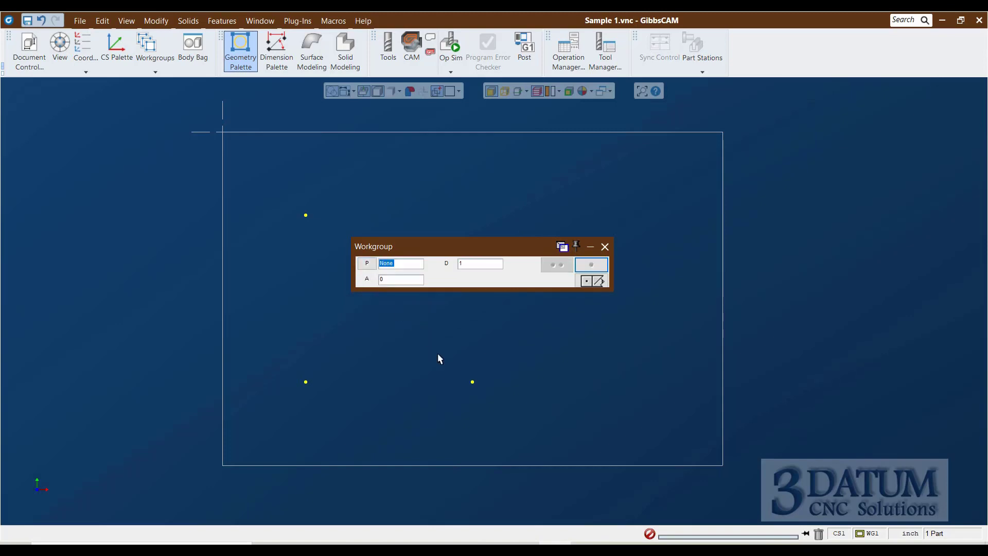
# Step: Create a polar point from P3 with distance 2 and angle 35°
pyautogui.click(473, 382)
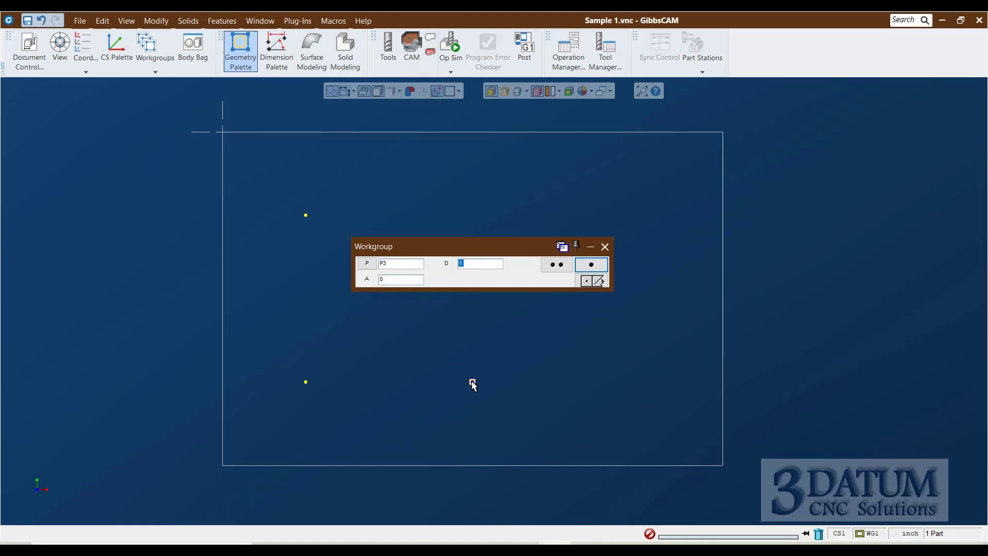
pyautogui.write('2')
pyautogui.press('Tab')
pyautogui.write('35')
pyautogui.press('Return')
pyautogui.press('Escape')
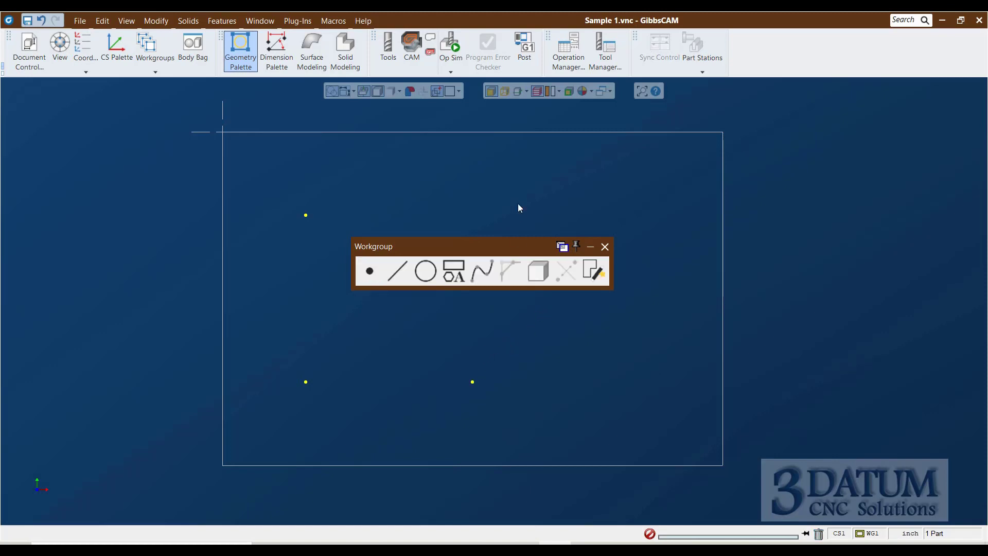
# Step: Select and delete all four existing hole points
pyautogui.moveTo(503, 253); pyautogui.dragTo(487, 184)
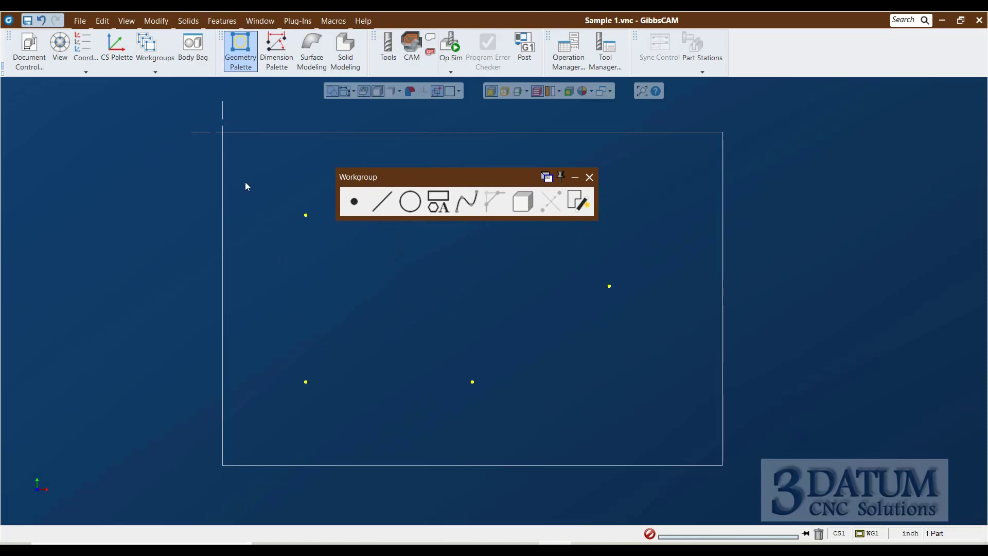
pyautogui.moveTo(245, 183); pyautogui.dragTo(670, 426)
pyautogui.click(819, 533)
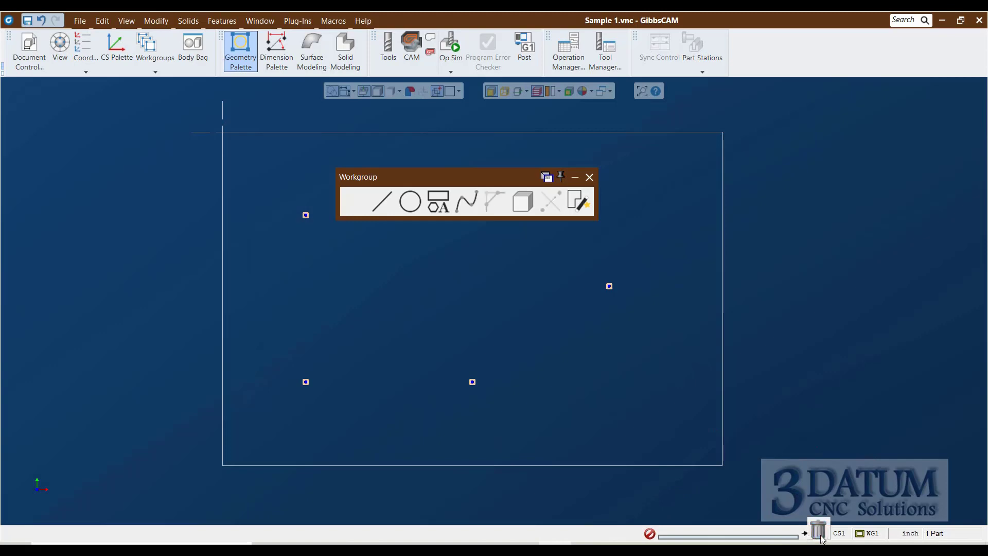
pyautogui.moveTo(415, 177); pyautogui.dragTo(426, 151)
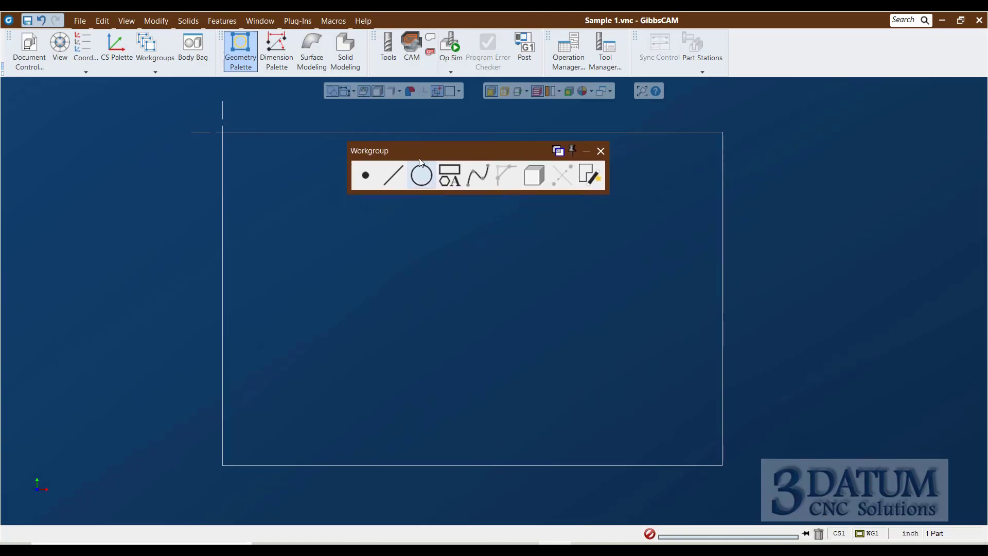
# Step: Recreate explicit points at (1, -1), (1, -3) and (3, -3)
pyautogui.click(365, 184)
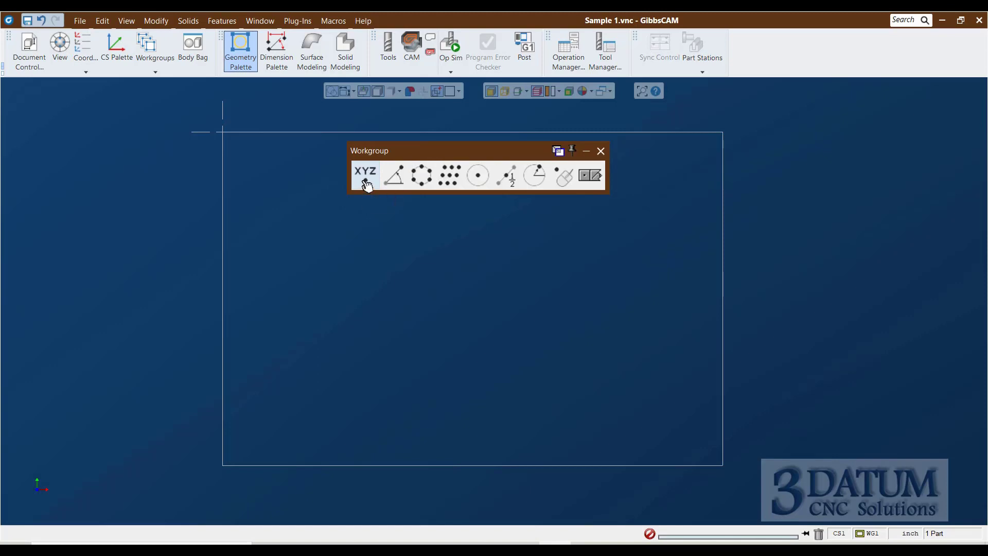
pyautogui.click(366, 180)
pyautogui.write('1')
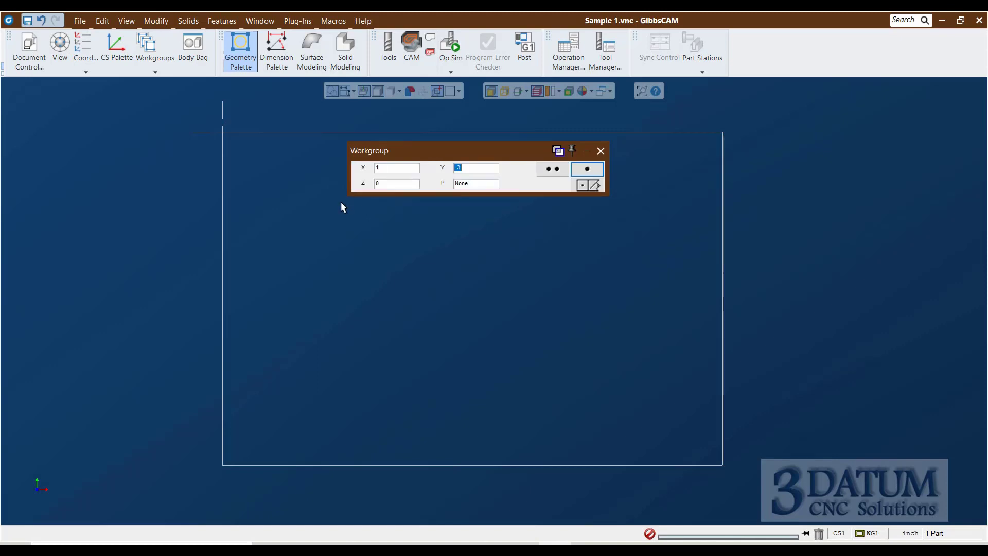
pyautogui.press('Tab')
pyautogui.write('-1')
pyautogui.press('Return')
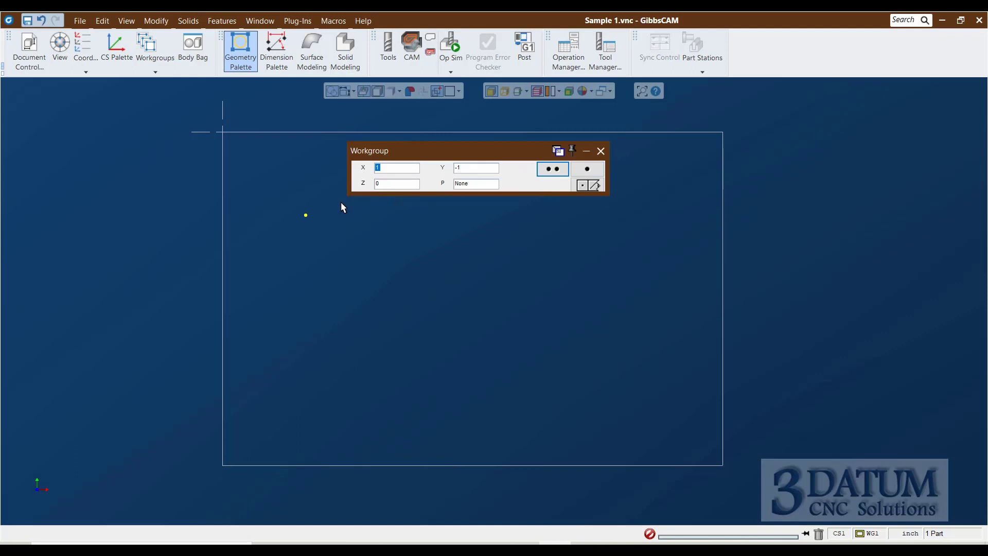
pyautogui.press('Tab')
pyautogui.write('-3')
pyautogui.press('Return')
pyautogui.write('3')
pyautogui.press('Return')
pyautogui.press('Escape')
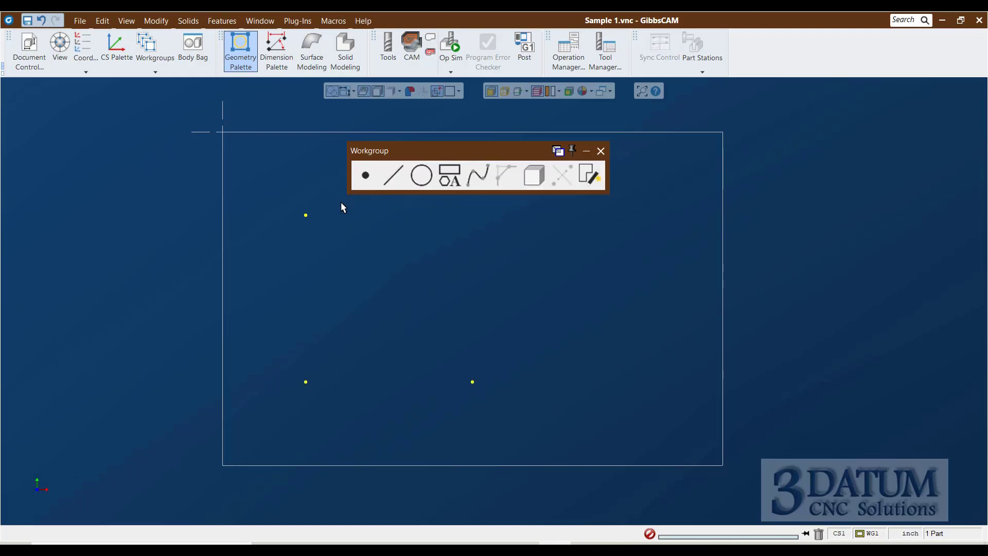
# Step: Add a polar point 2 from P3 at a 35° angle
pyautogui.click(366, 180)
pyautogui.click(394, 176)
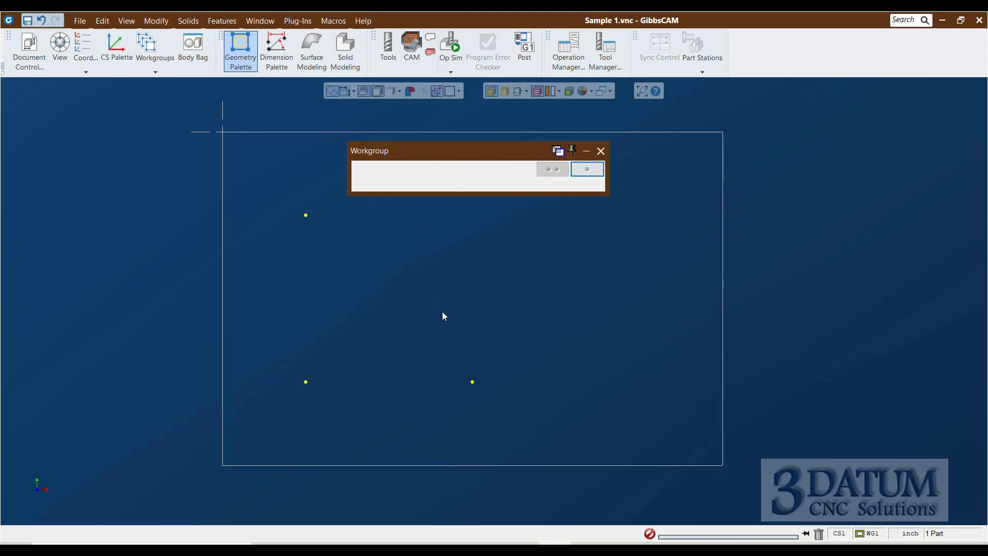
pyautogui.click(472, 382)
pyautogui.press('Tab')
pyautogui.press('Tab')
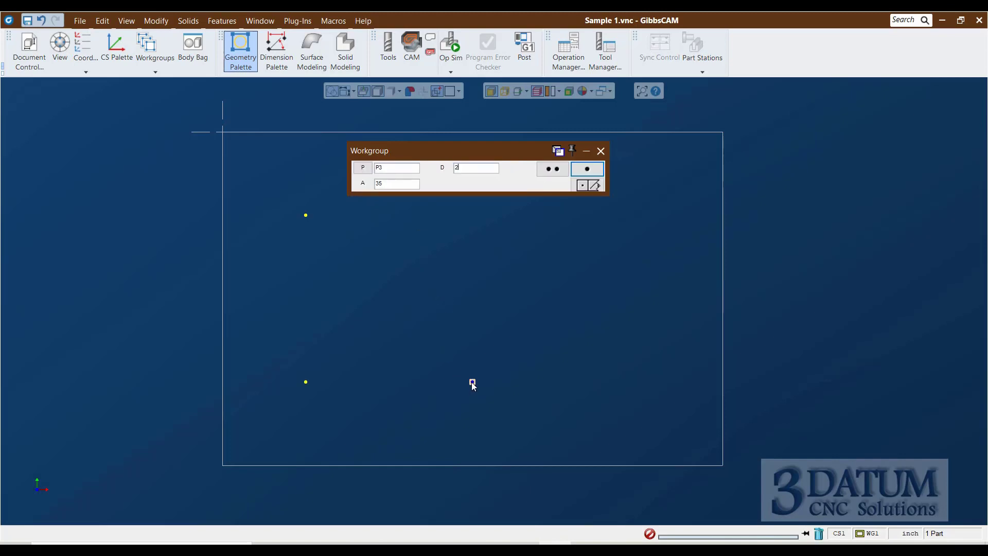
pyautogui.write('35')
pyautogui.press('Return')
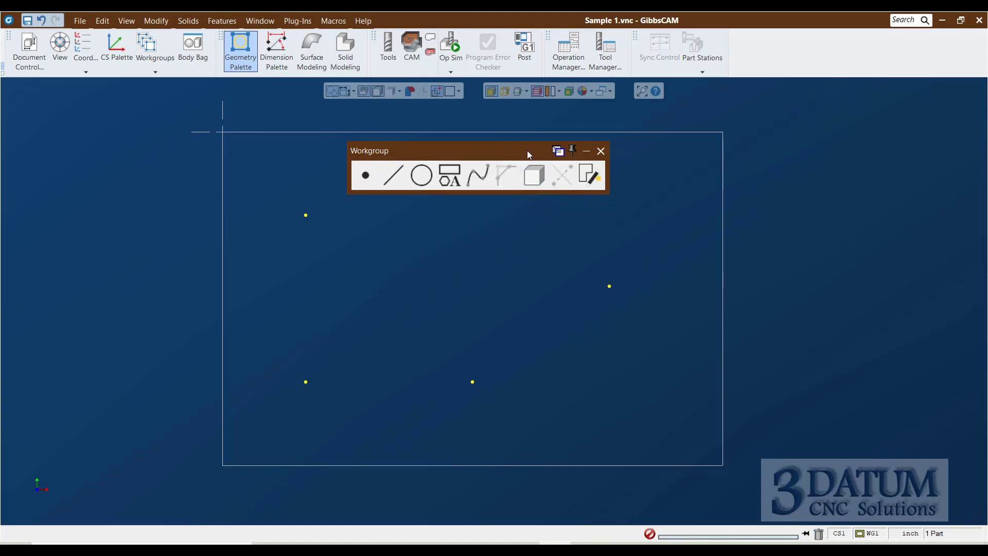
pyautogui.moveTo(528, 150); pyautogui.dragTo(520, 141)
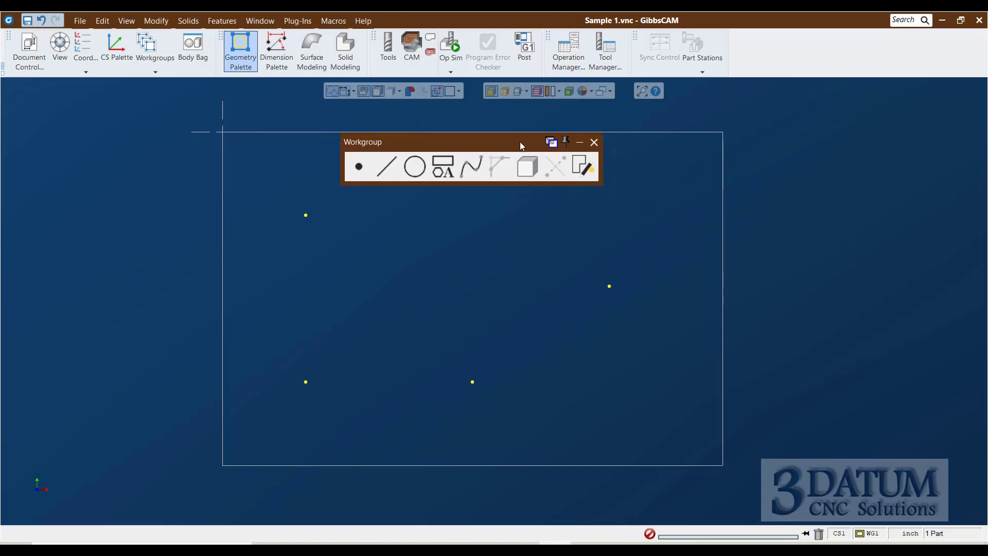
# Step: Verify stock X 0–6, Y -4–0 and 0.1 clearance in Document Control, then save Sample 1
pyautogui.click(593, 143)
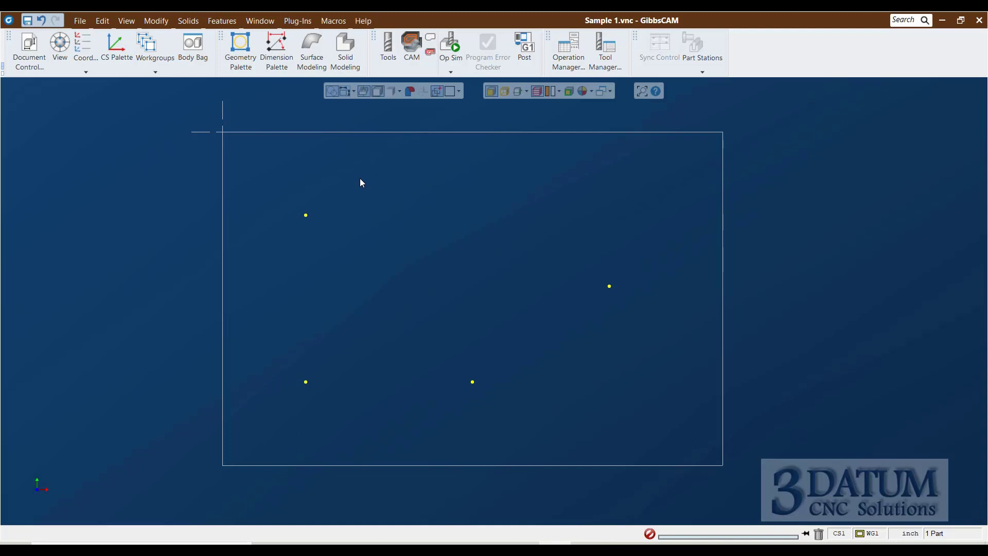
pyautogui.click(29, 49)
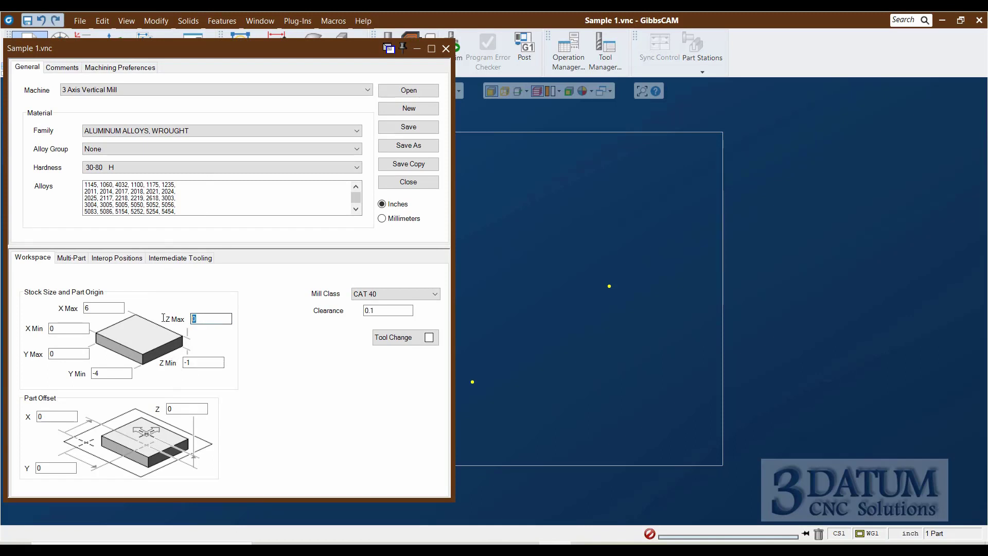
pyautogui.click(61, 329)
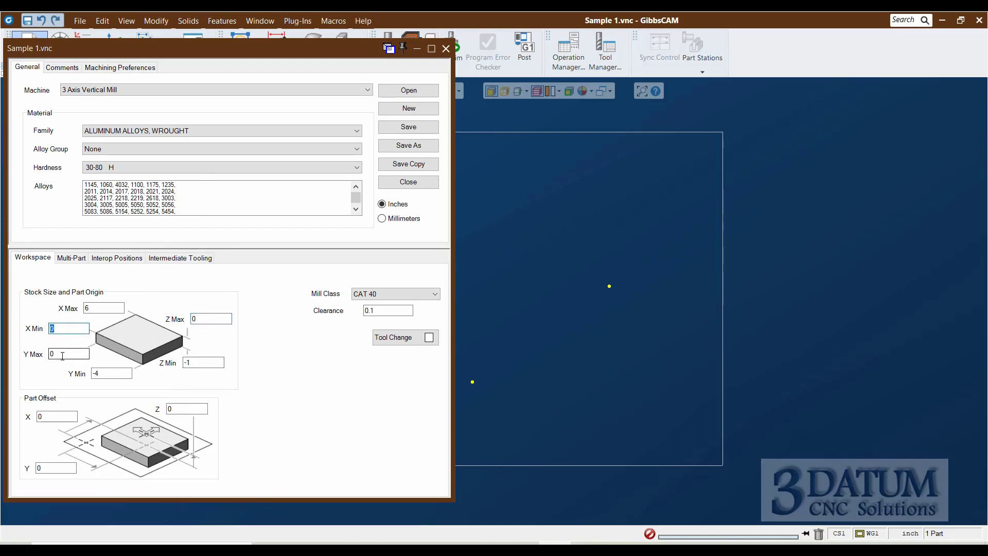
pyautogui.click(62, 354)
pyautogui.click(379, 309)
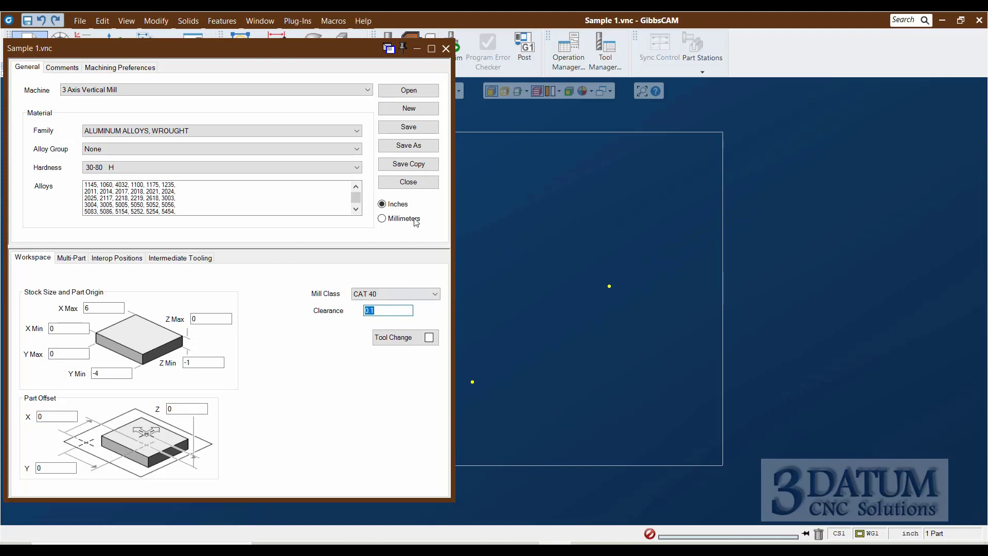
pyautogui.click(415, 135)
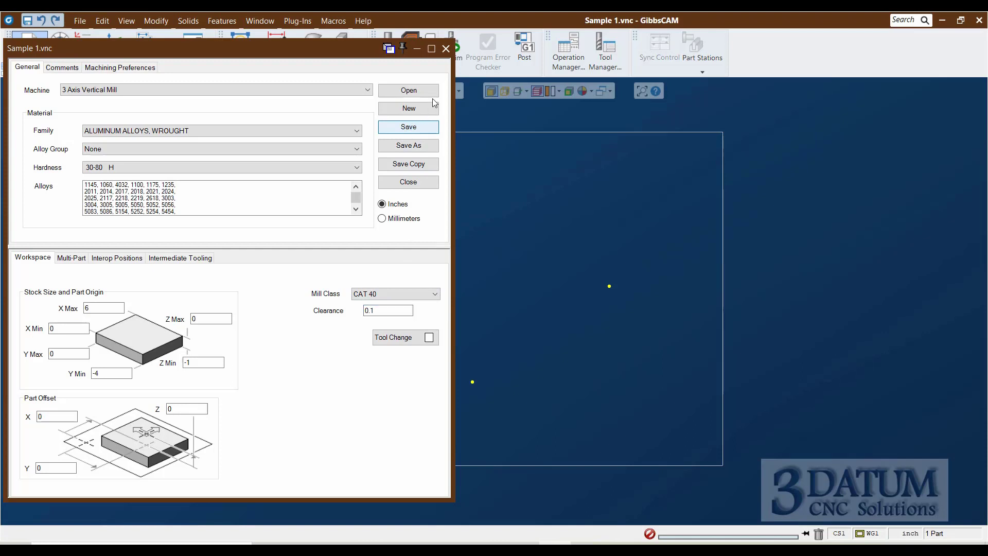
pyautogui.click(444, 50)
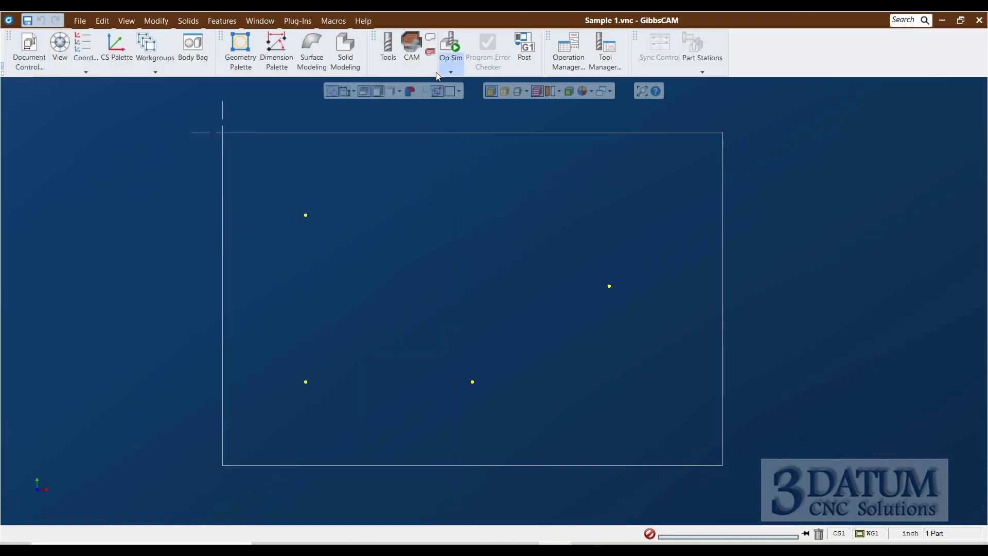
pyautogui.click(240, 61)
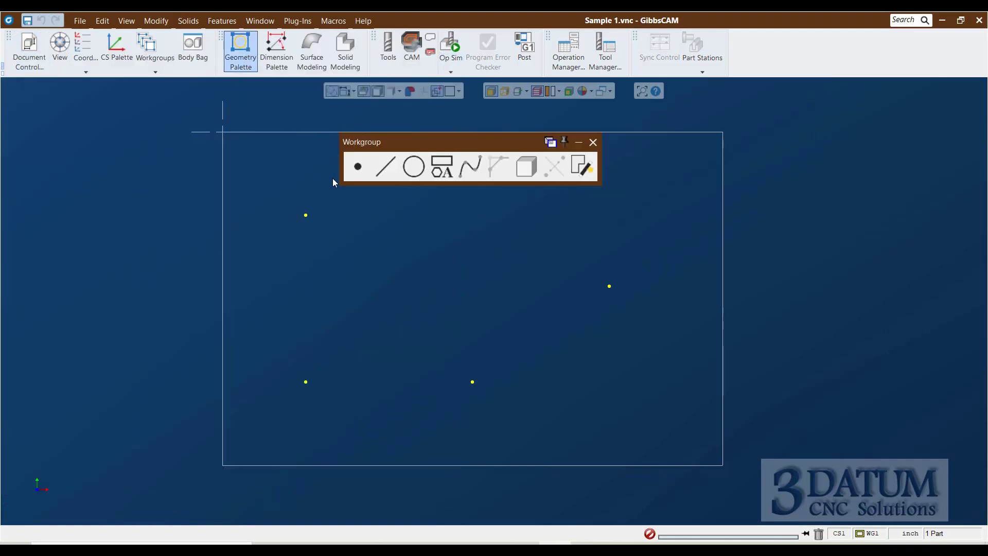
pyautogui.click(593, 142)
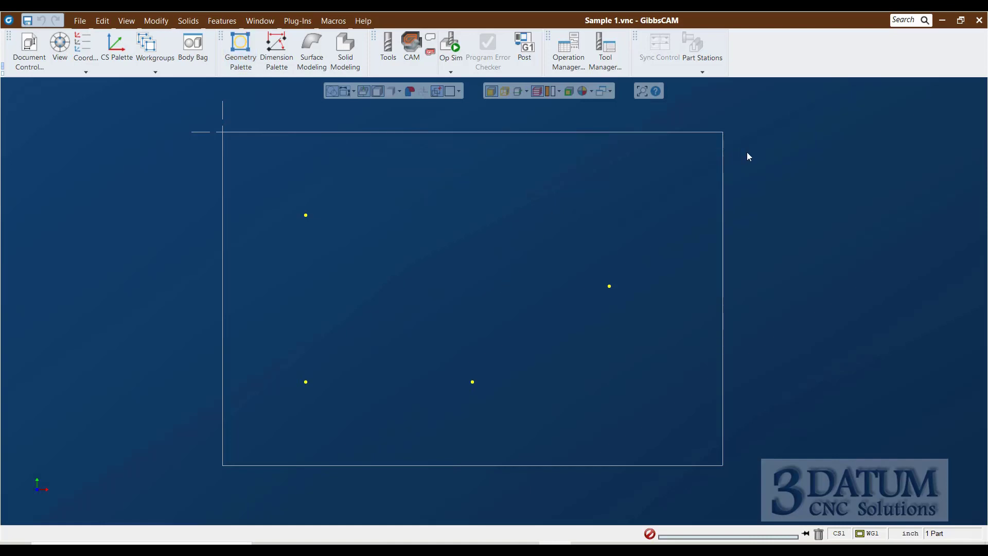